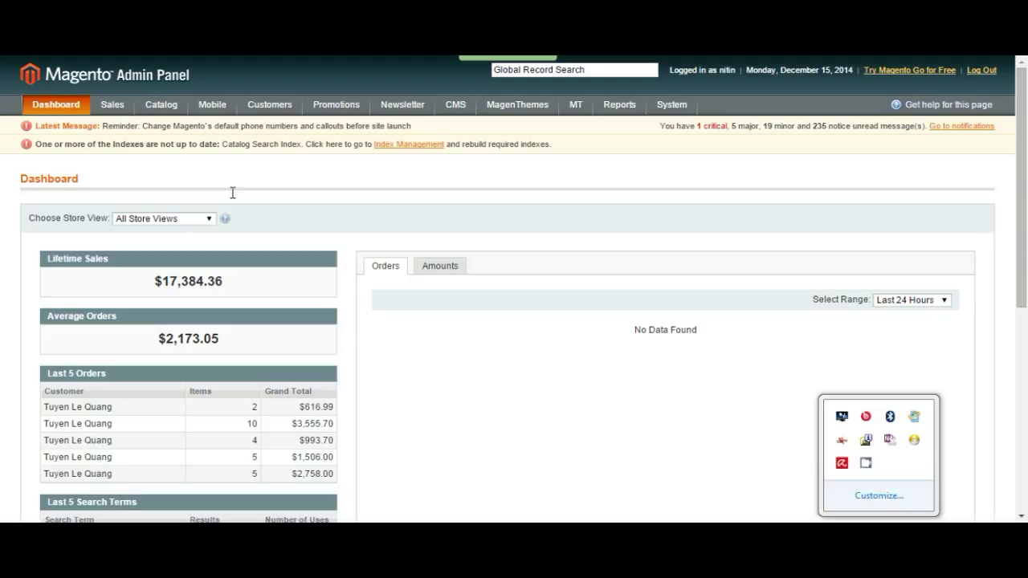
Step: Switch to the webshop storefront and open the Shoes category
click(243, 185)
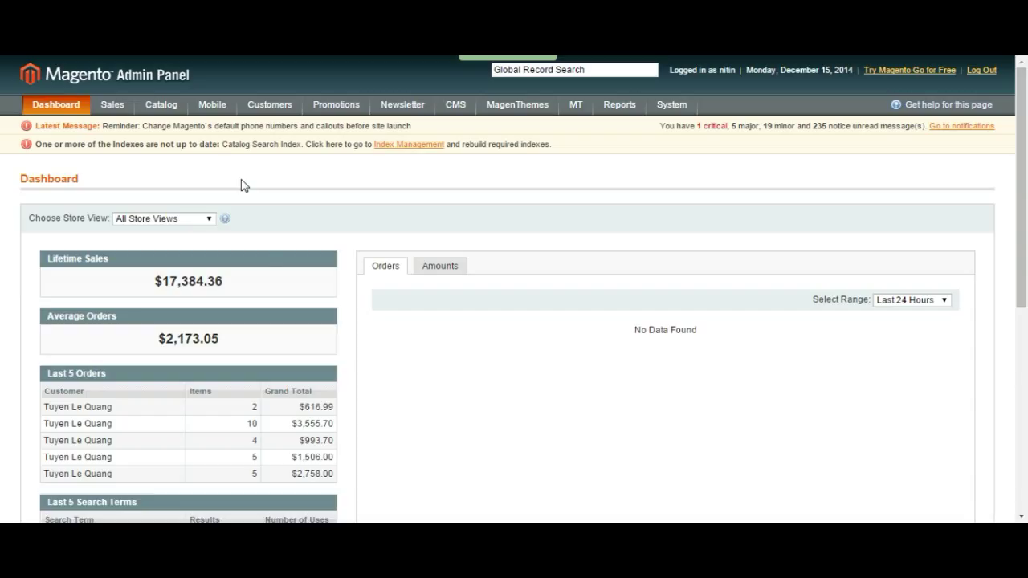
mouse_move(172, 105)
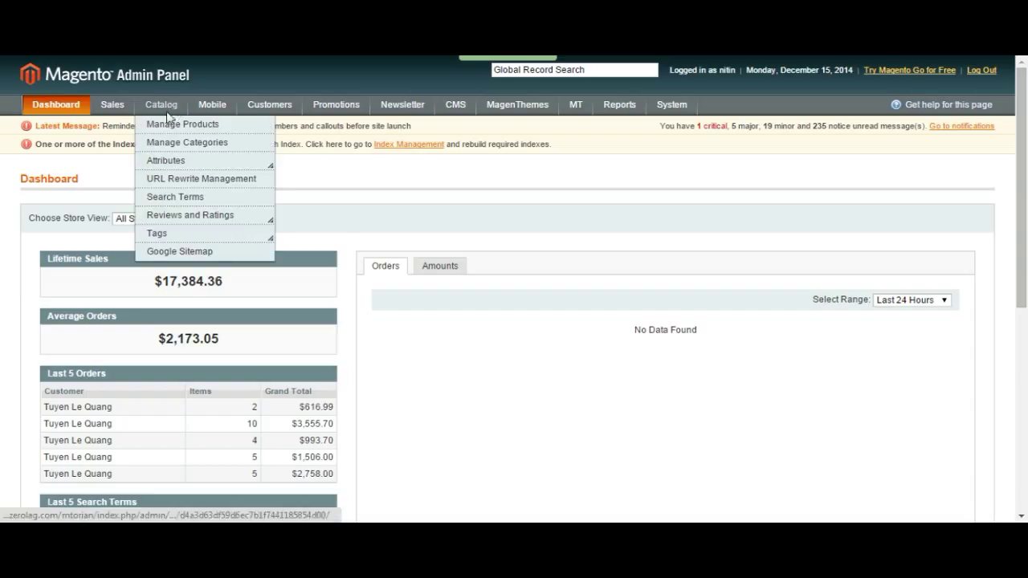
mouse_move(163, 235)
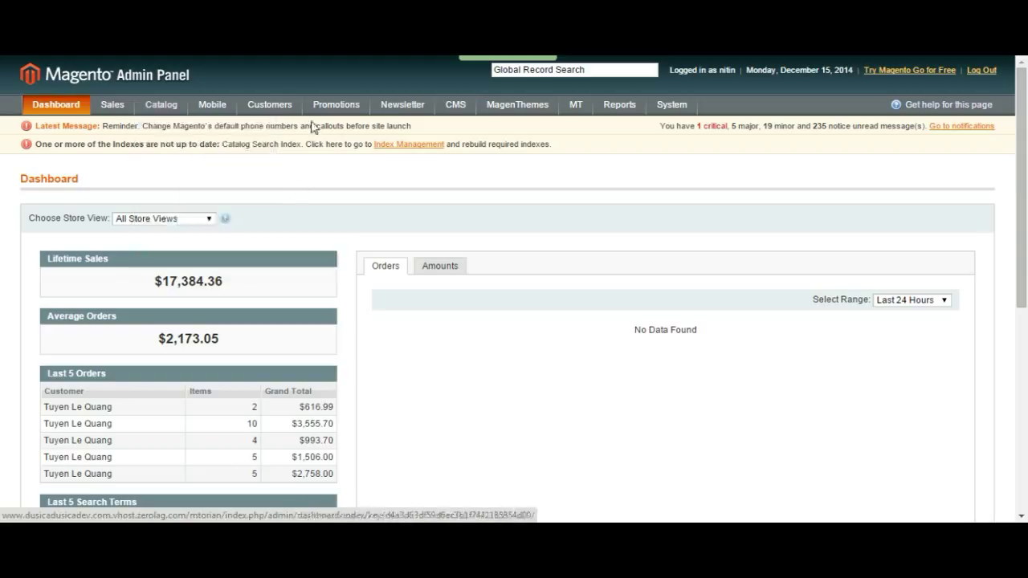
key(ctrl+Tab)
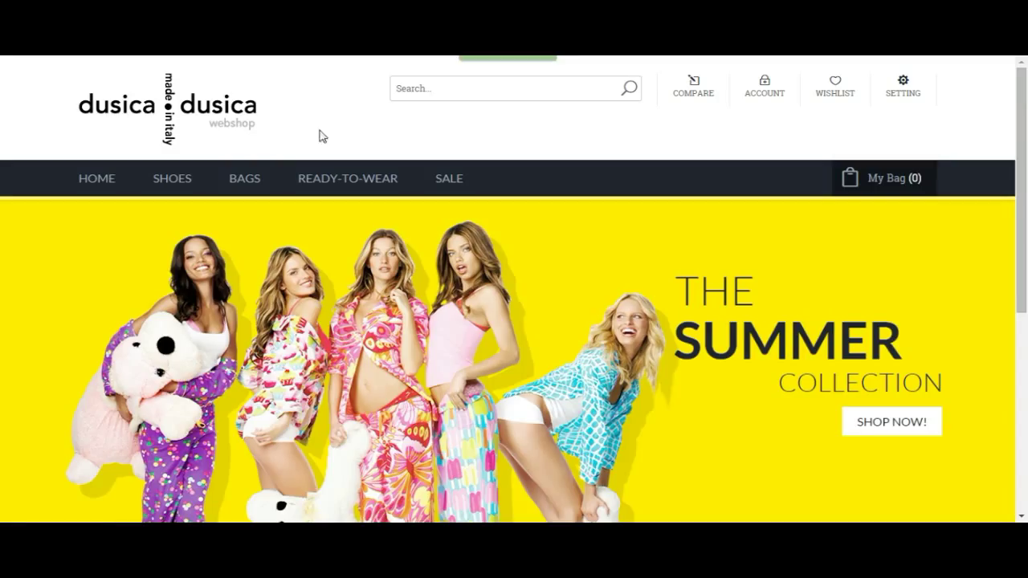
click(183, 180)
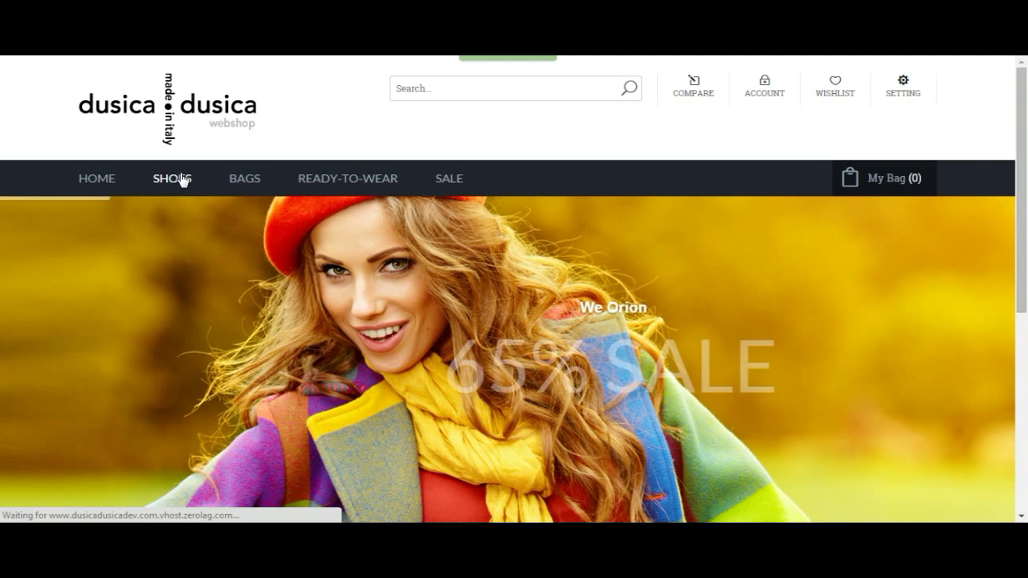
scroll(353, 234, down, 5)
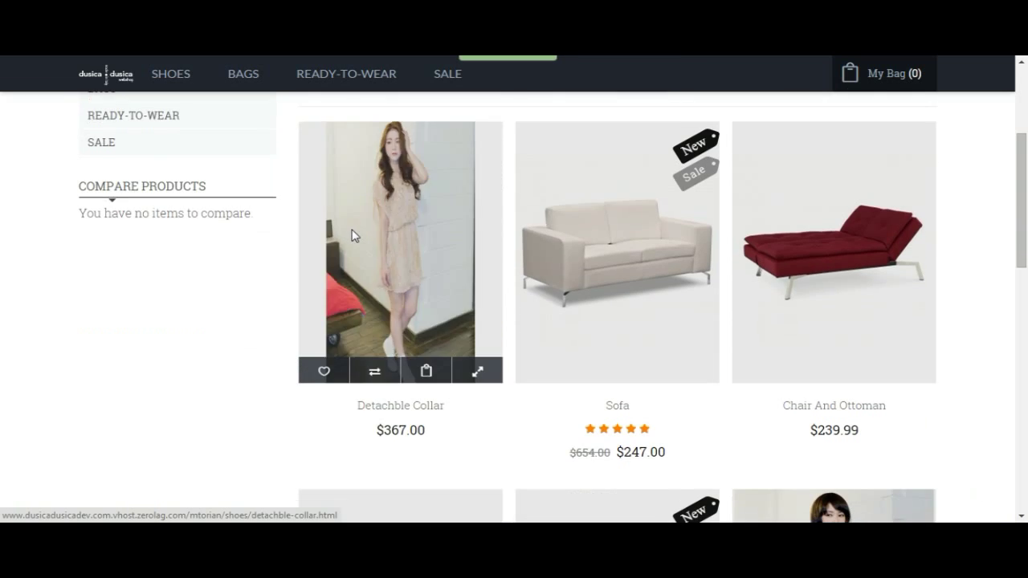
scroll(222, 243, down, 2)
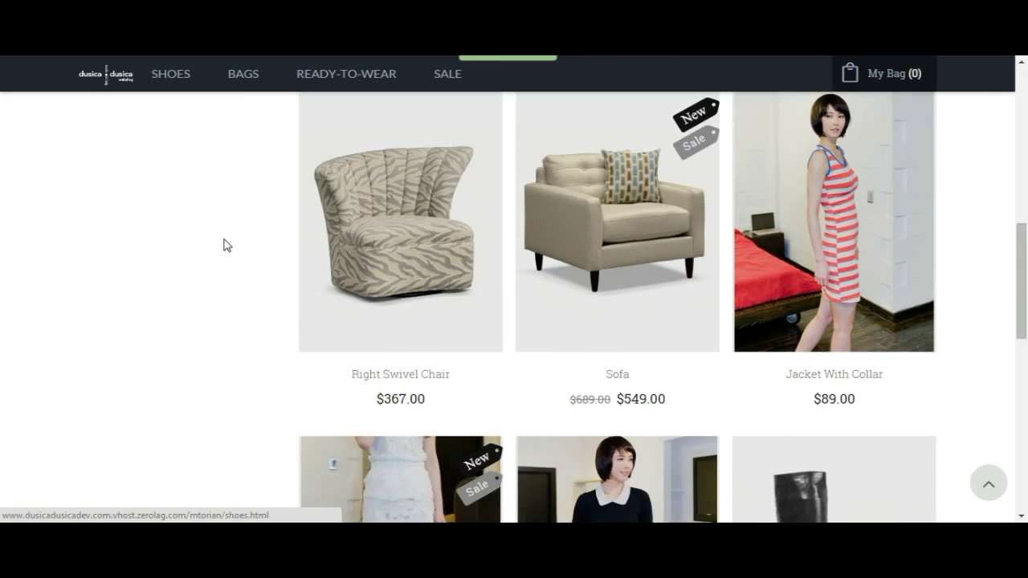
scroll(223, 245, up, 5)
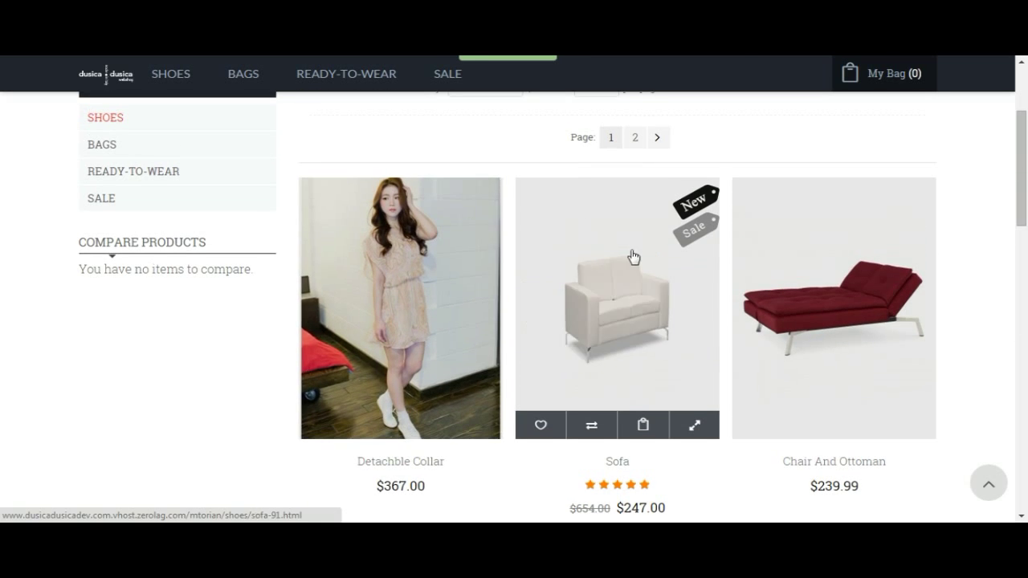
Step: Open the Sofa product page and show its Product Tags section
click(617, 274)
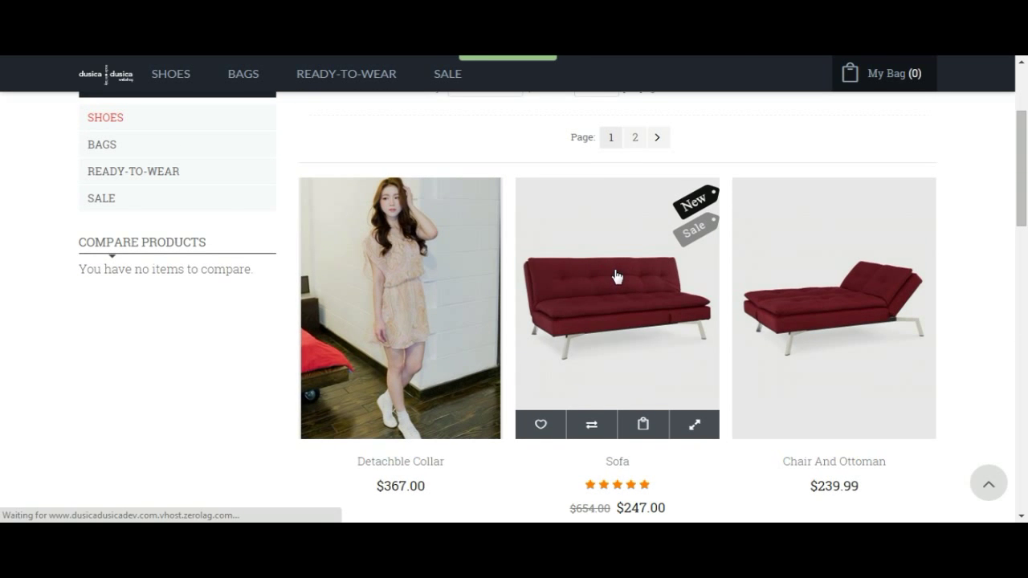
scroll(763, 305, down, 3)
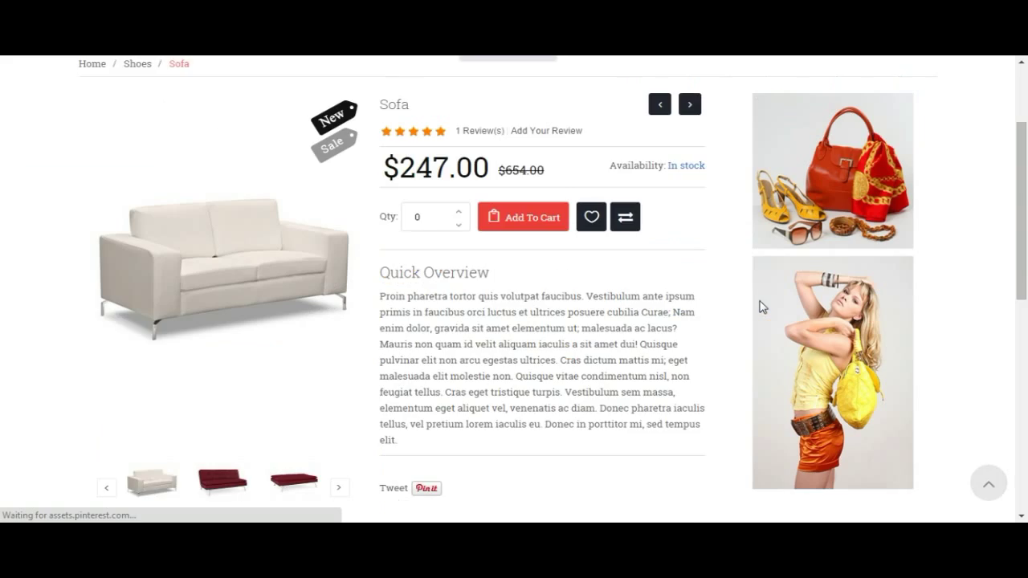
scroll(598, 330, down, 2)
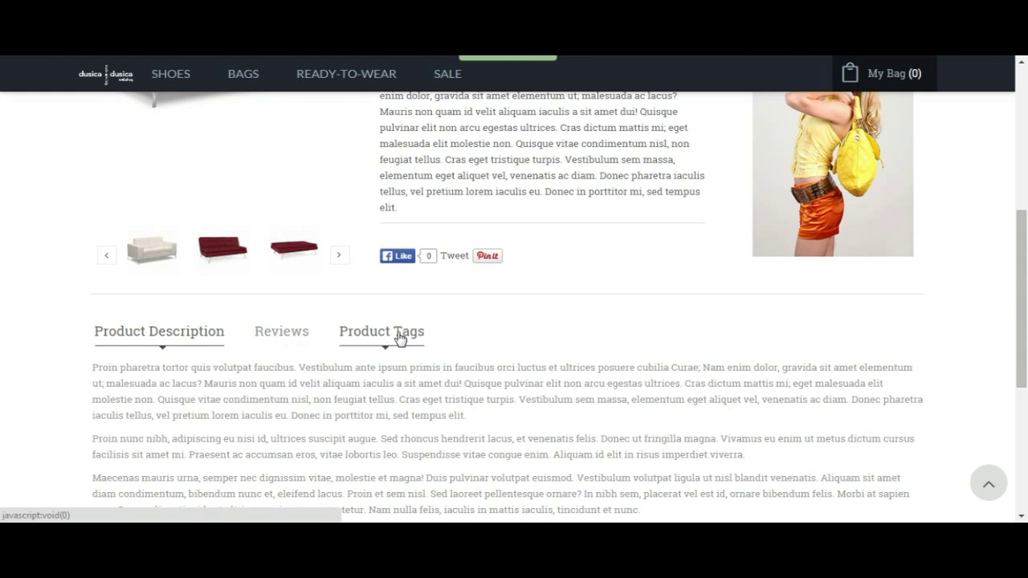
scroll(399, 337, down, 3)
scroll(400, 337, up, 2)
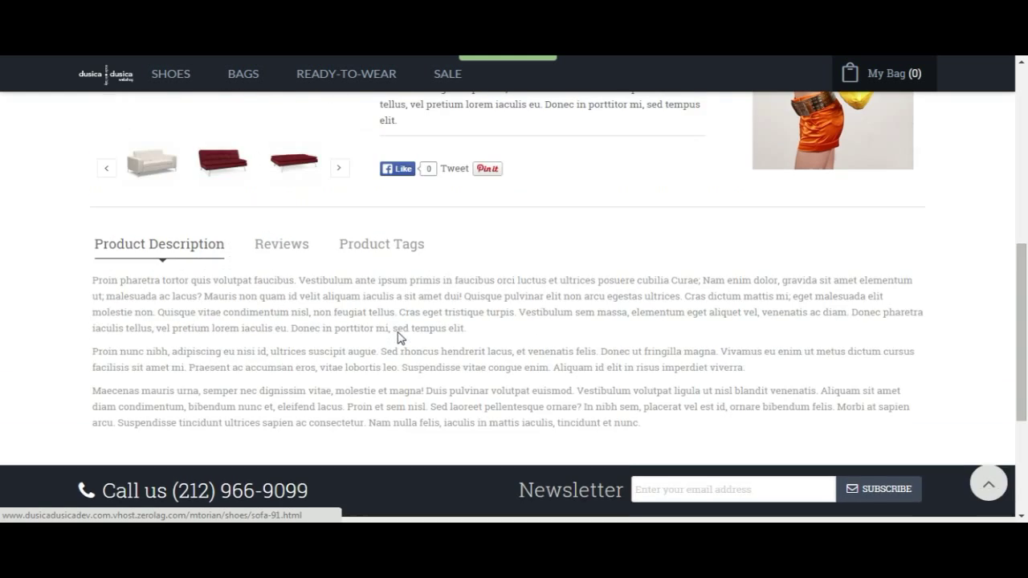
click(399, 288)
scroll(400, 278, up, 3)
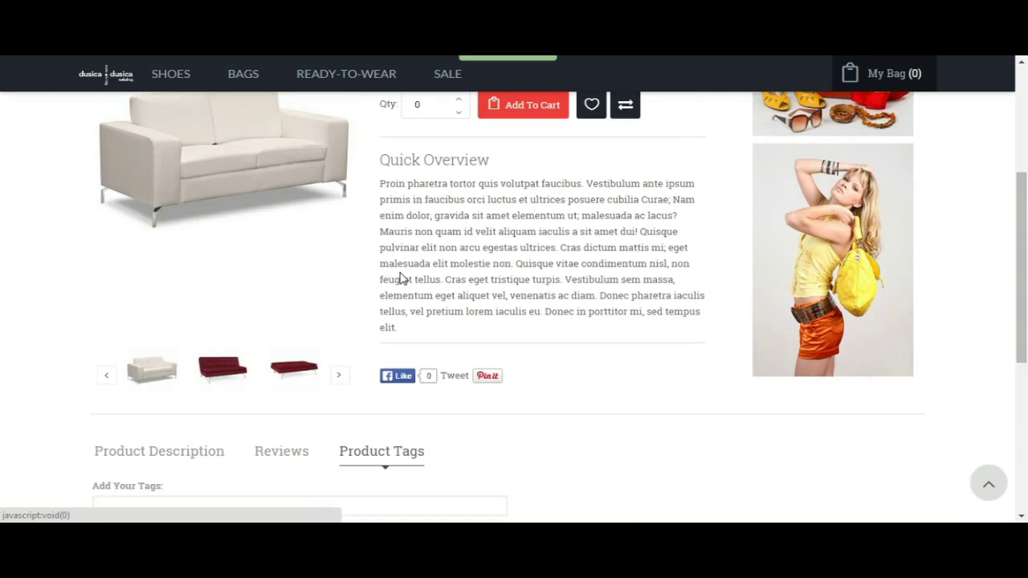
scroll(400, 272, down, 2)
Step: Enter the tags Sofa, White, Metal and 'High Quality' for the Sofa and submit them
click(151, 386)
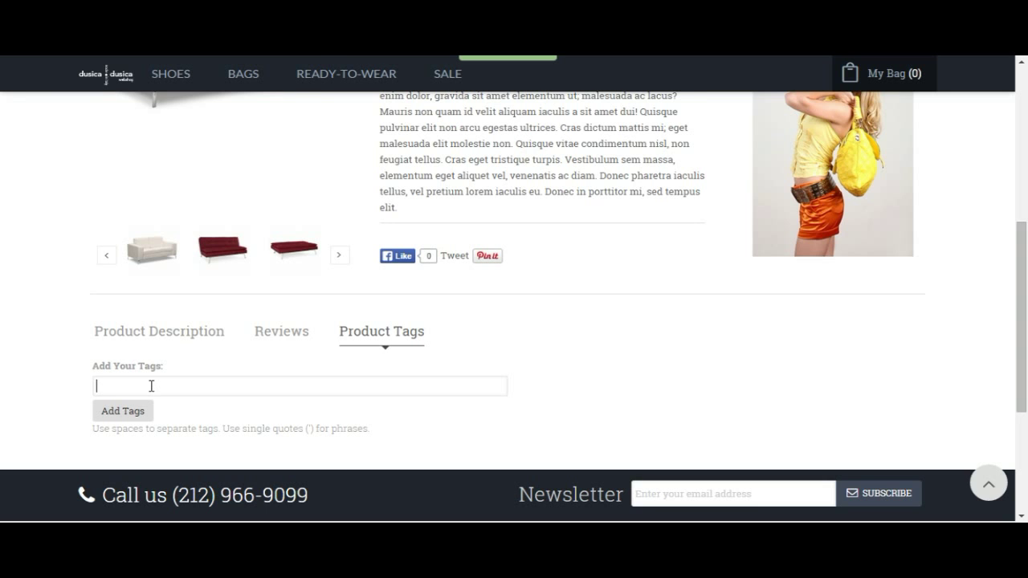
scroll(290, 310, up, 4)
scroll(216, 378, down, 2)
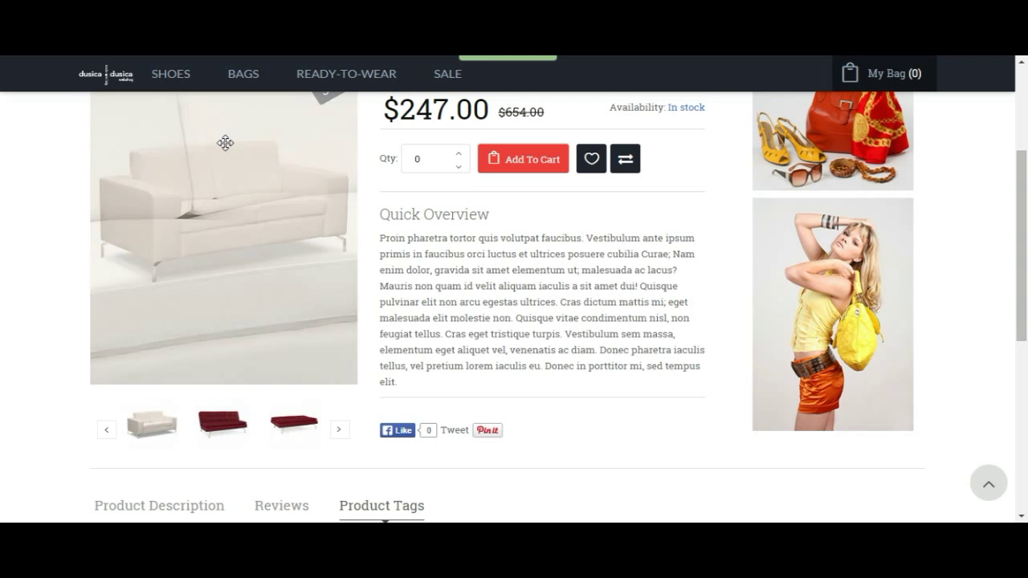
scroll(225, 143, up, 1)
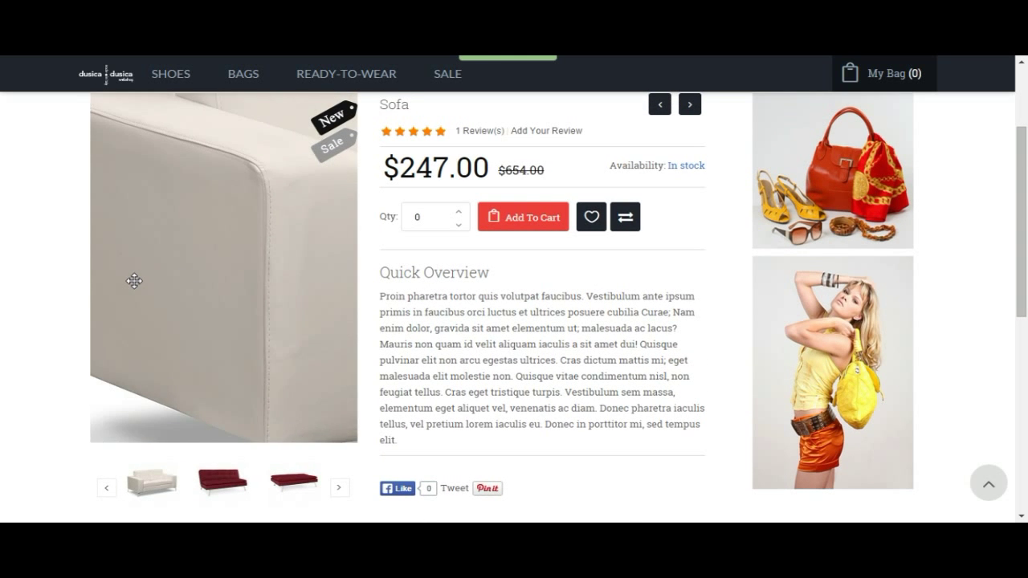
scroll(101, 294, down, 3)
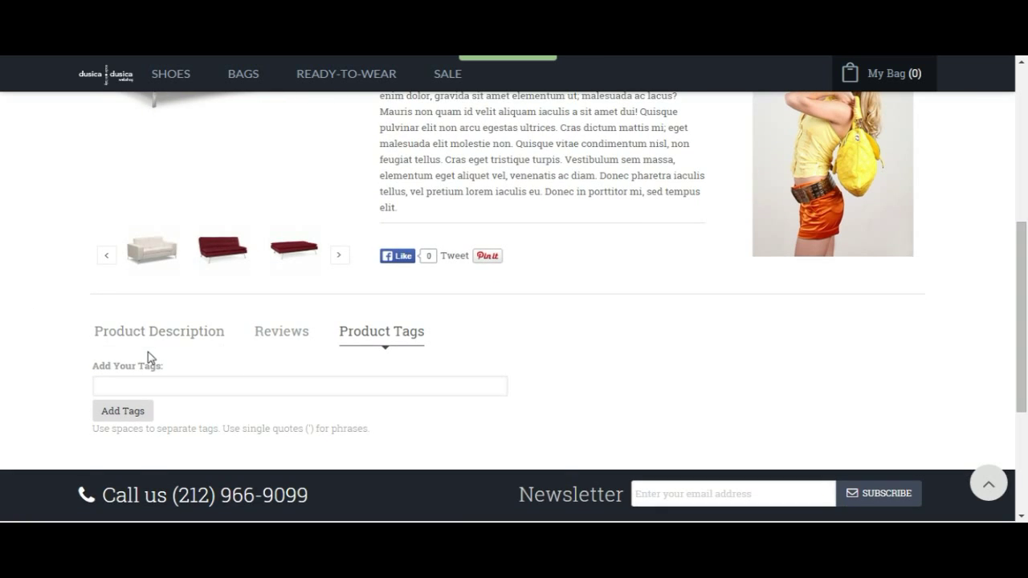
text(Sofa )
text(White )
text(Metal )
text('High Q)
text(uas)
text(lity)
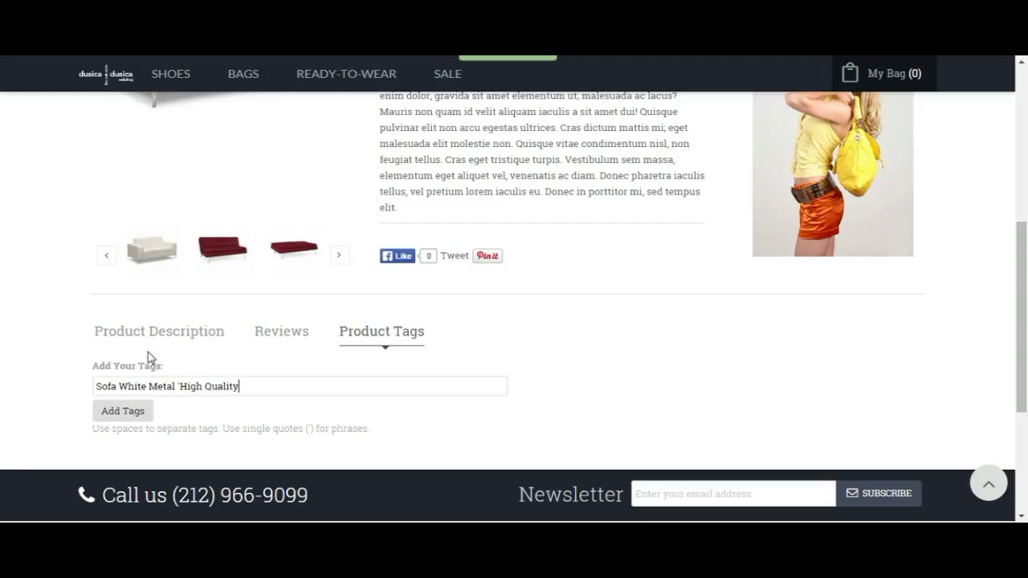
click(146, 413)
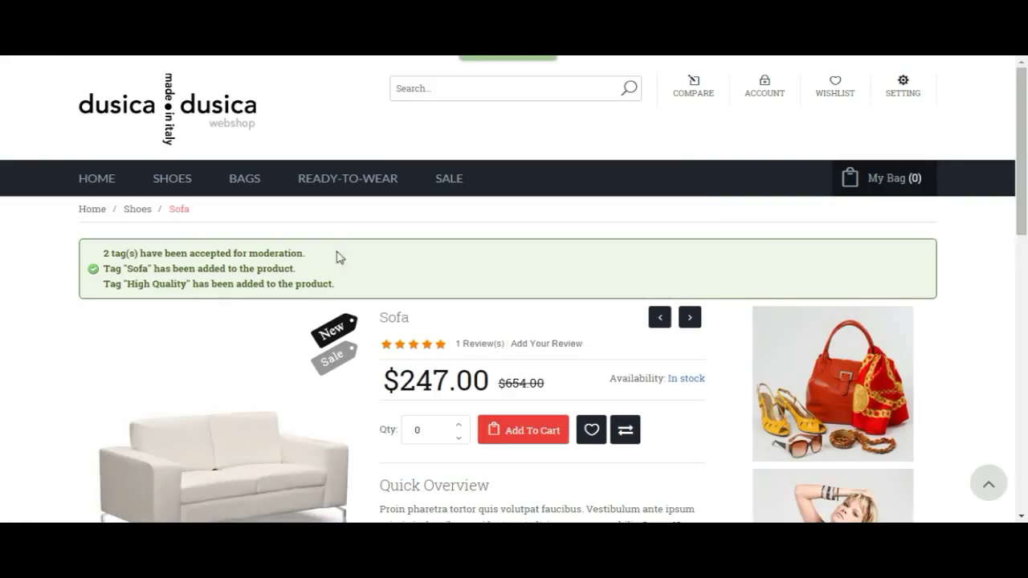
Step: Review the confirmation that Sofa and High Quality were added and two await moderation, then return to admin
scroll(341, 262, down, 1)
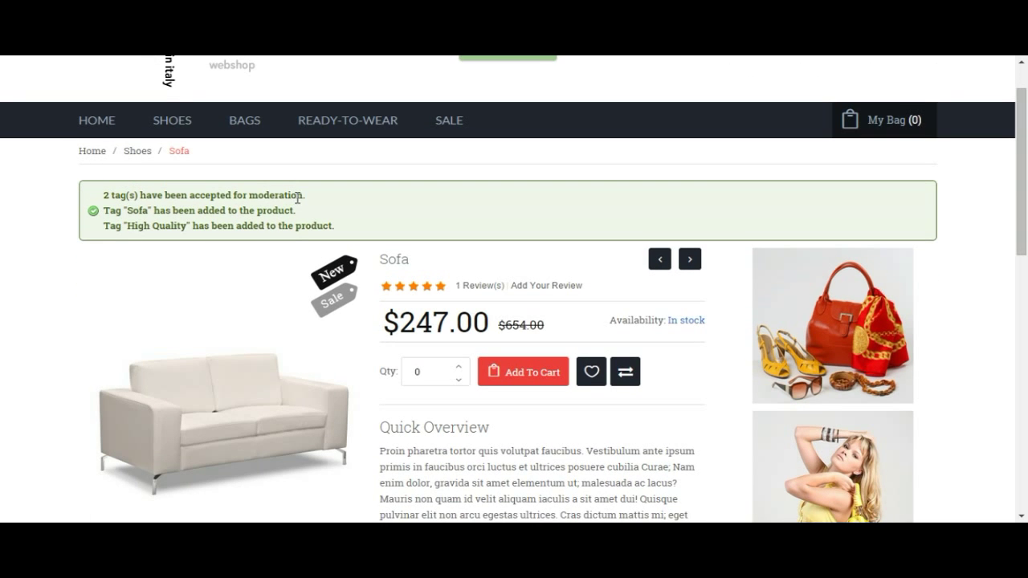
drag(106, 211, 181, 225)
click(181, 225)
drag(132, 206, 145, 209)
click(146, 208)
drag(128, 223, 188, 225)
drag(127, 211, 149, 211)
click(149, 210)
scroll(165, 229, down, 5)
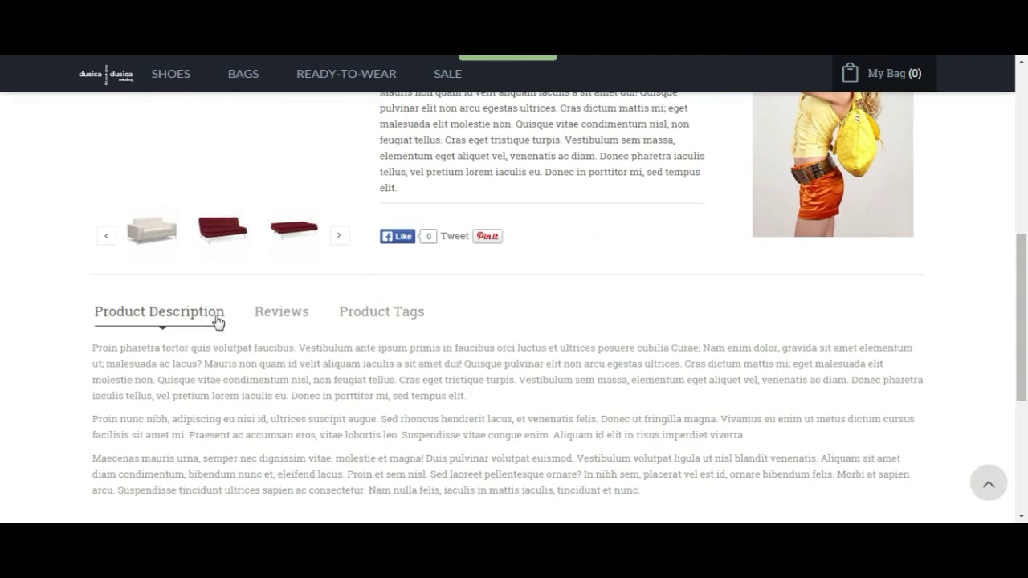
scroll(326, 323, up, 5)
drag(102, 253, 251, 250)
click(191, 259)
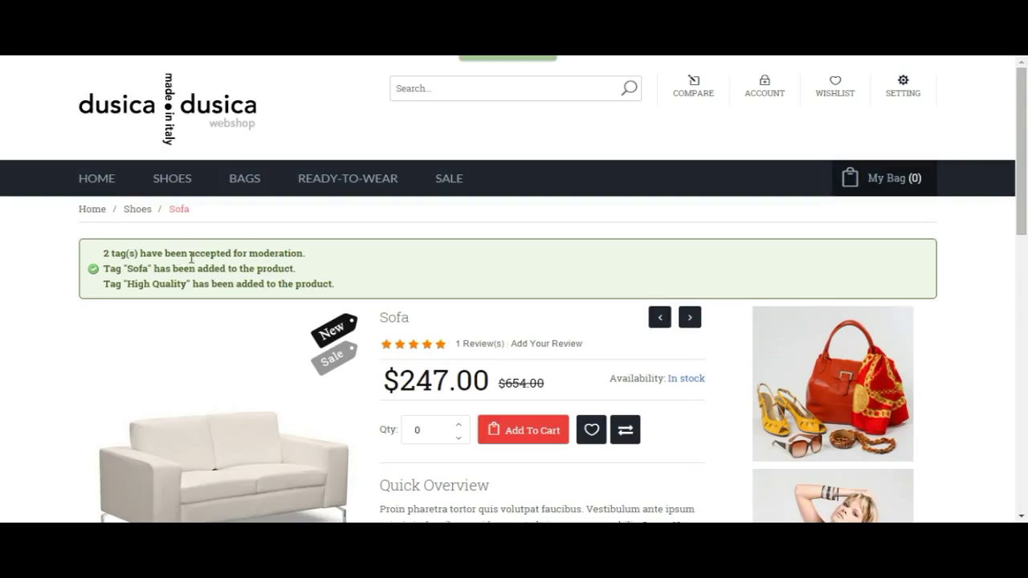
click(228, 56)
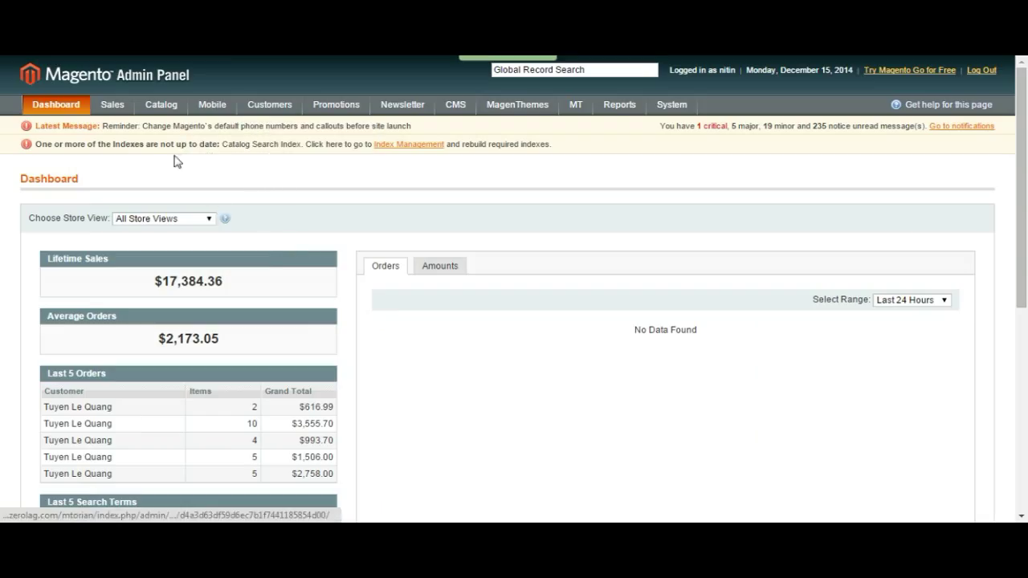
Step: Open the Pending Tags list under Catalog > Tags
mouse_move(169, 104)
mouse_move(171, 216)
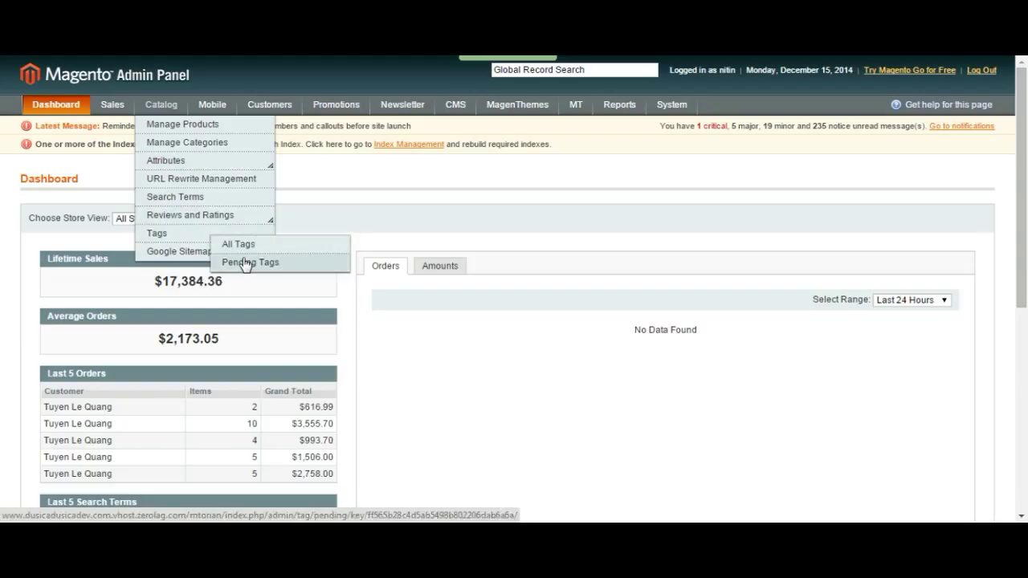
click(246, 263)
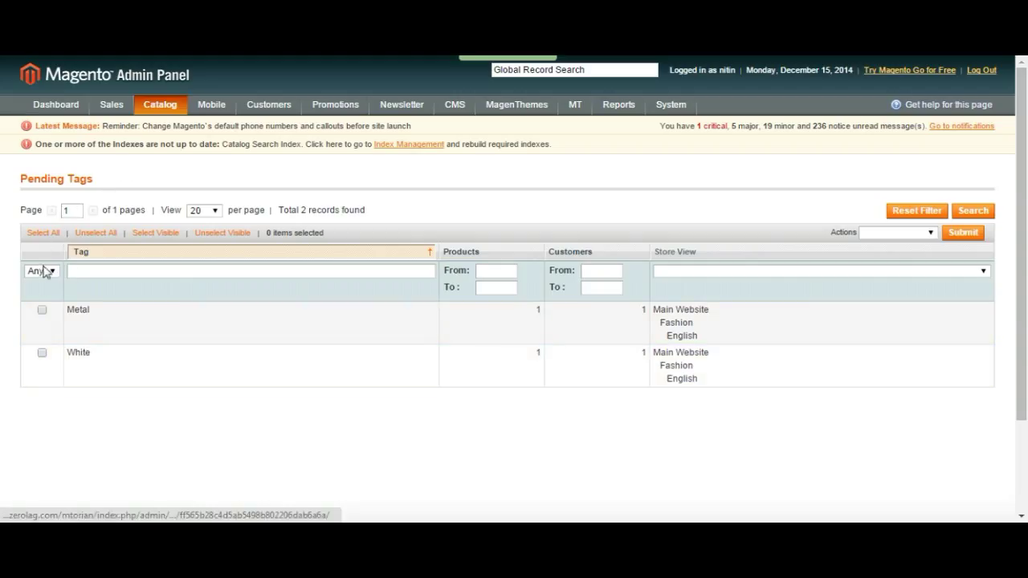
Step: Change the status of the Metal and White tags to Approved
click(44, 233)
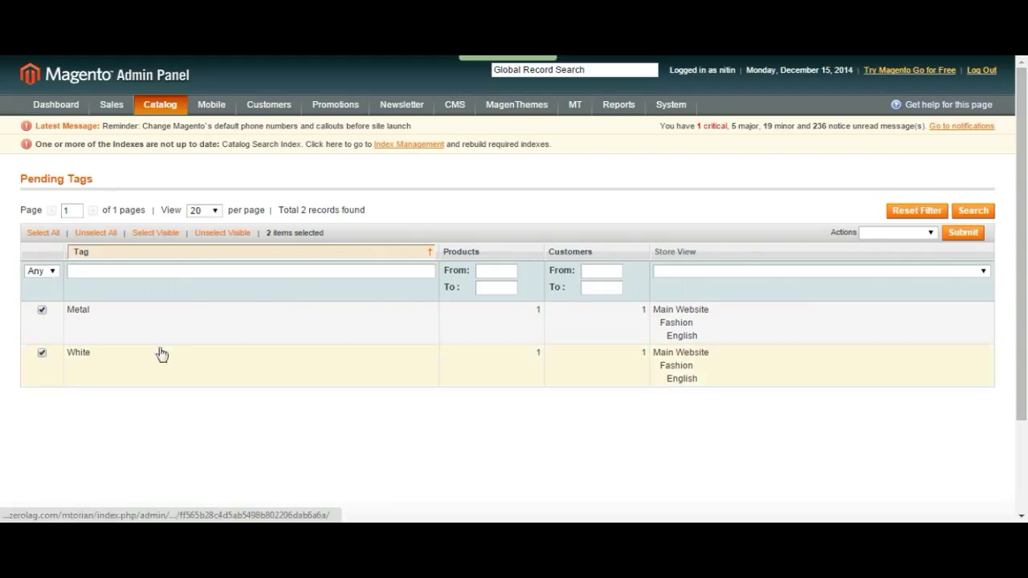
click(899, 233)
click(897, 265)
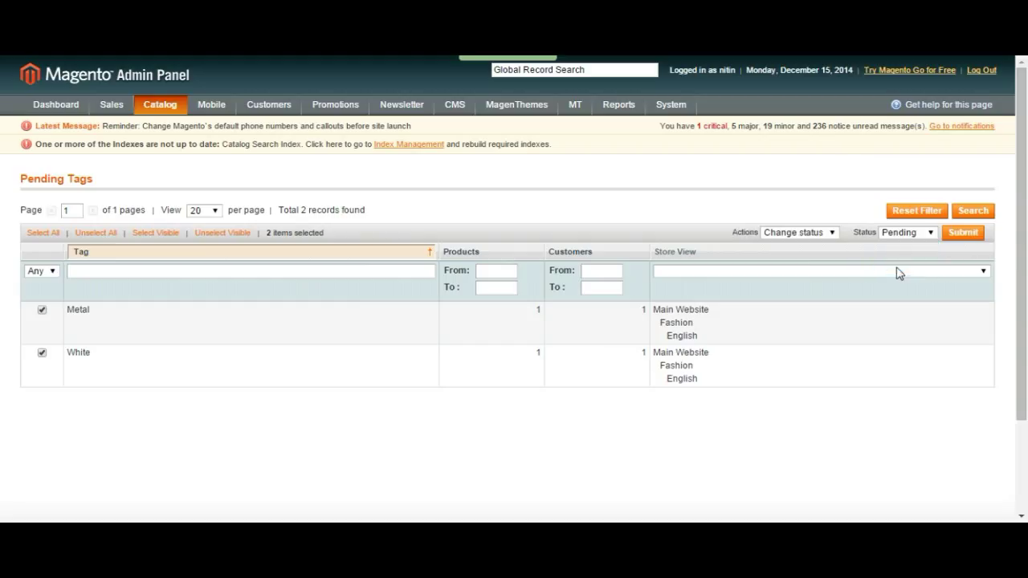
click(911, 232)
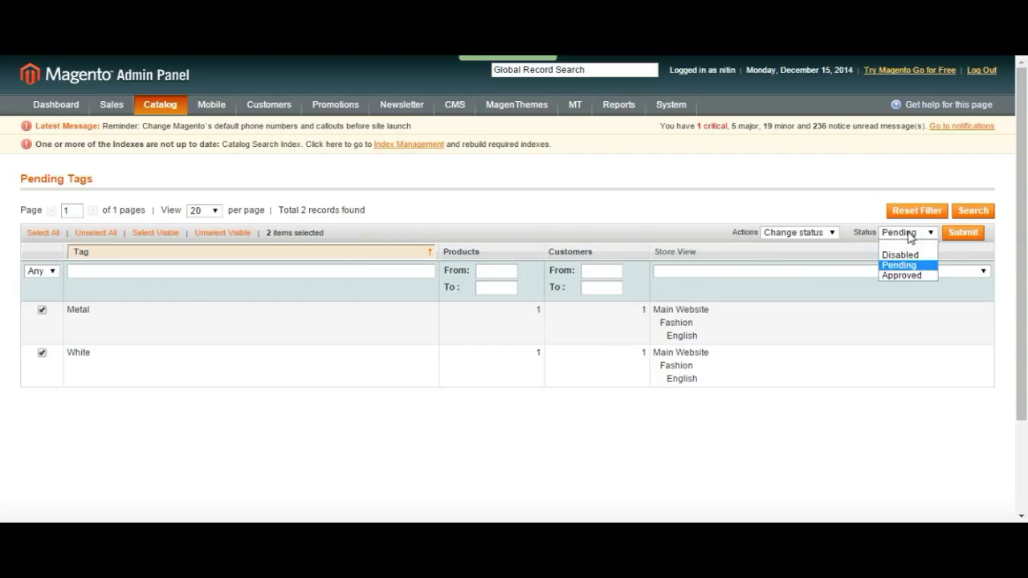
click(911, 276)
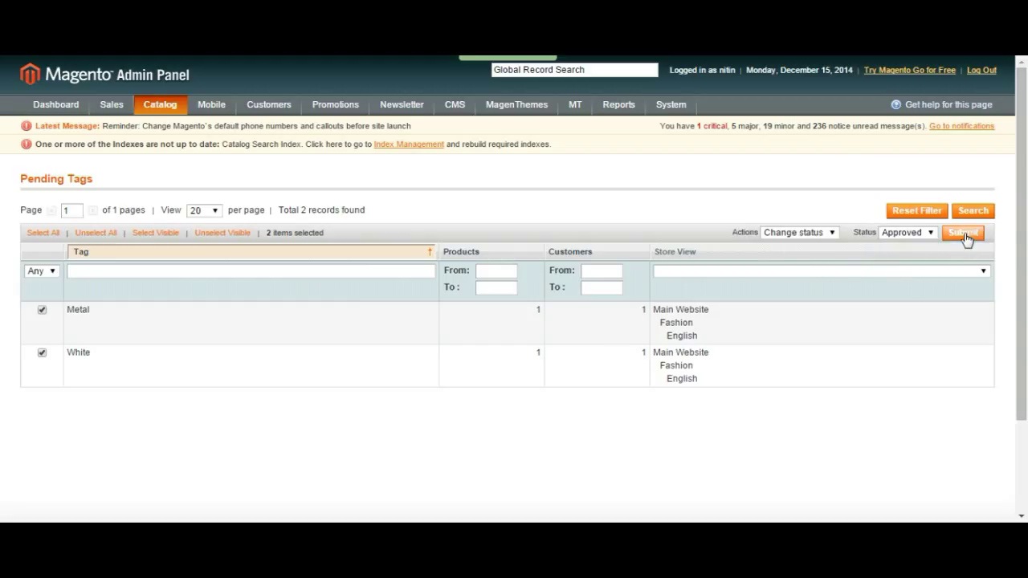
click(965, 234)
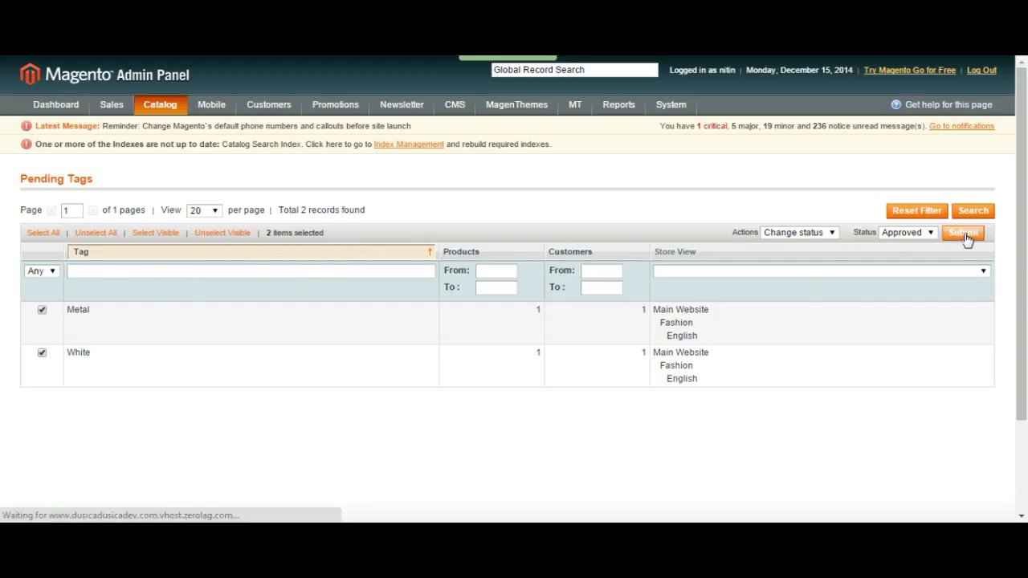
drag(49, 183, 214, 184)
click(224, 189)
Step: Open Catalog > Tags > All Tags to view the seven approved tags in Manage Tags
mouse_move(167, 110)
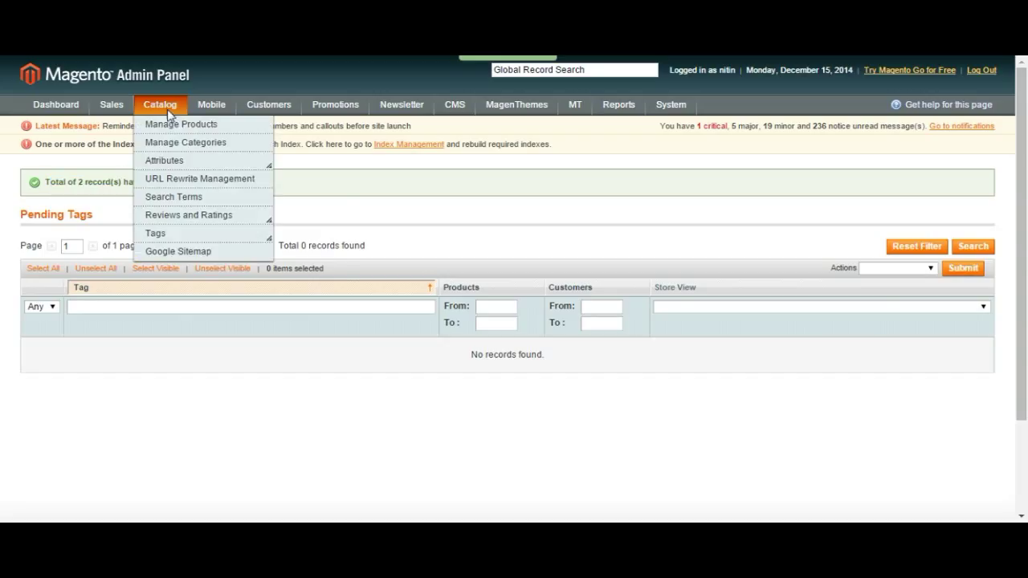
mouse_move(186, 235)
click(251, 251)
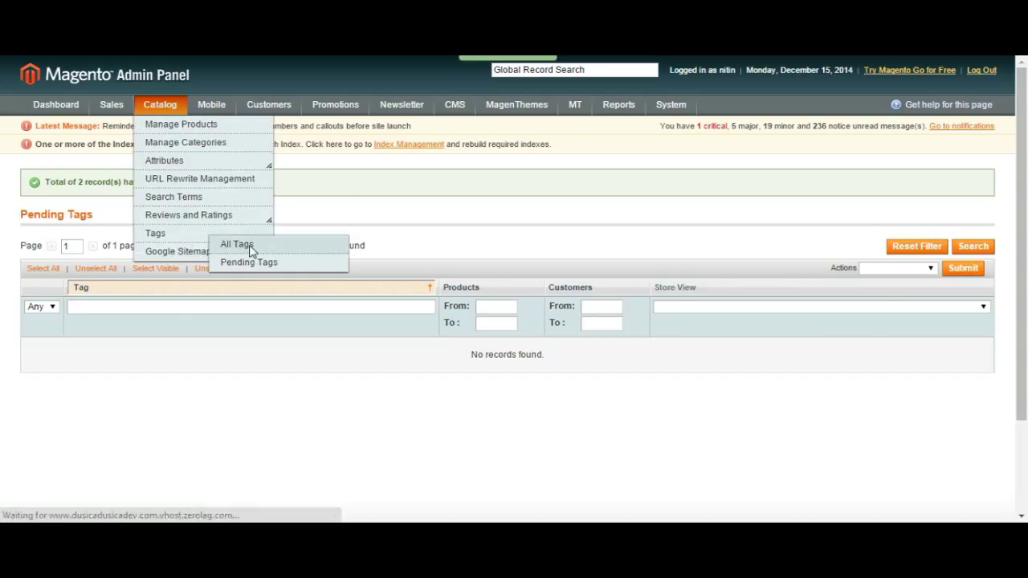
scroll(37, 266, down, 5)
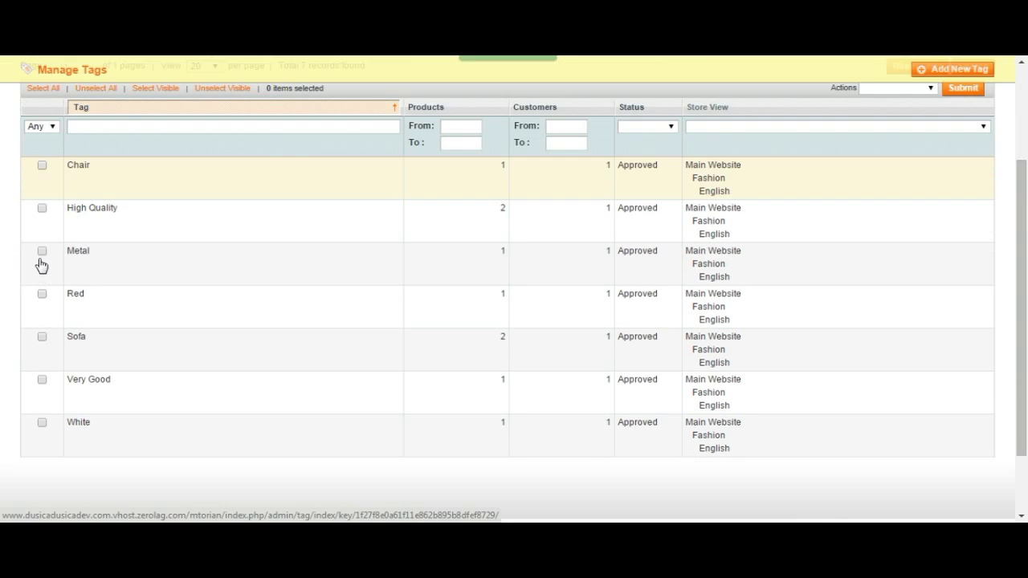
scroll(200, 298, up, 3)
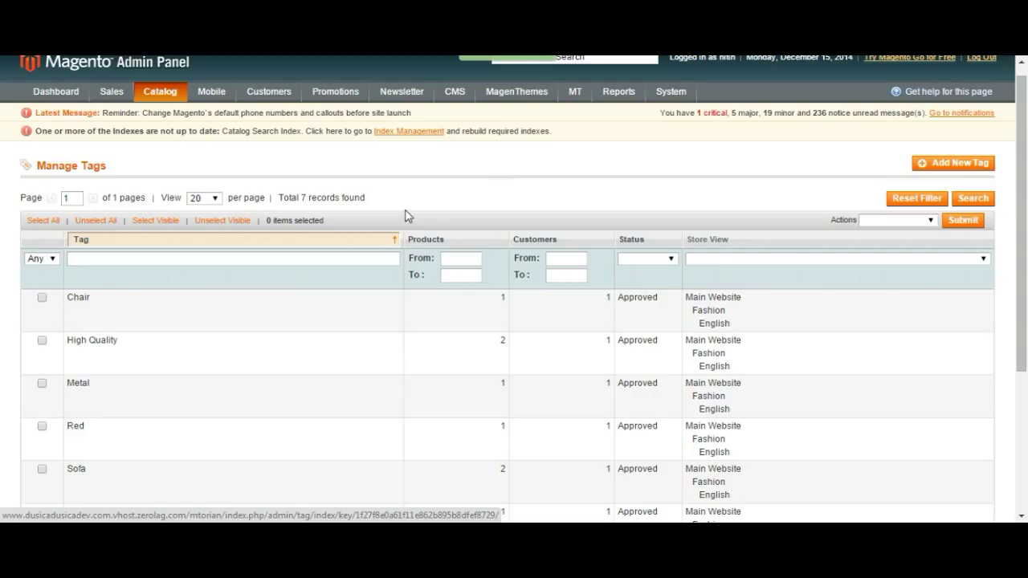
scroll(406, 215, down, 1)
scroll(406, 215, up, 1)
Step: Create the tag 'music' with status Approved and save it
click(970, 172)
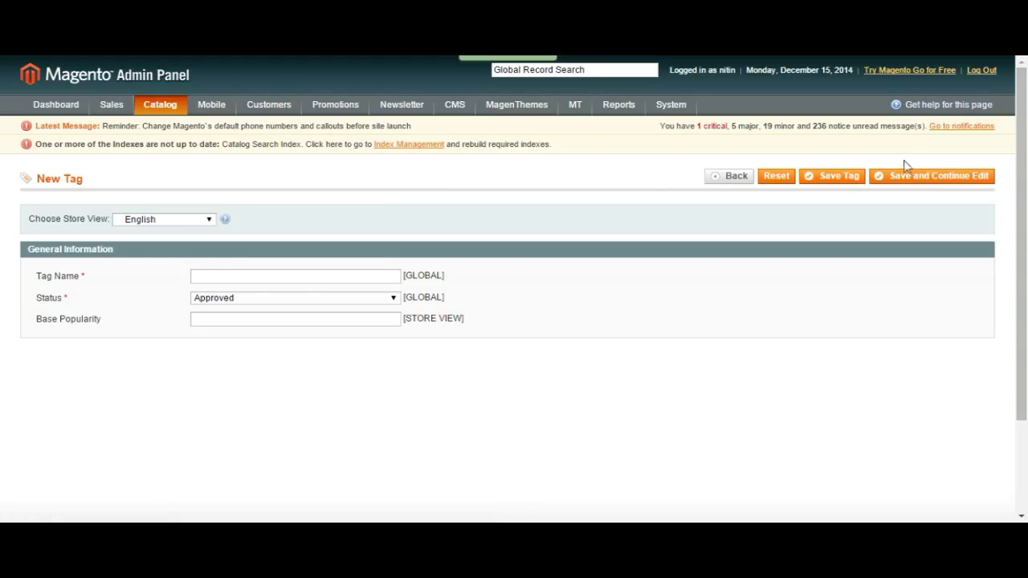
click(255, 278)
text(music)
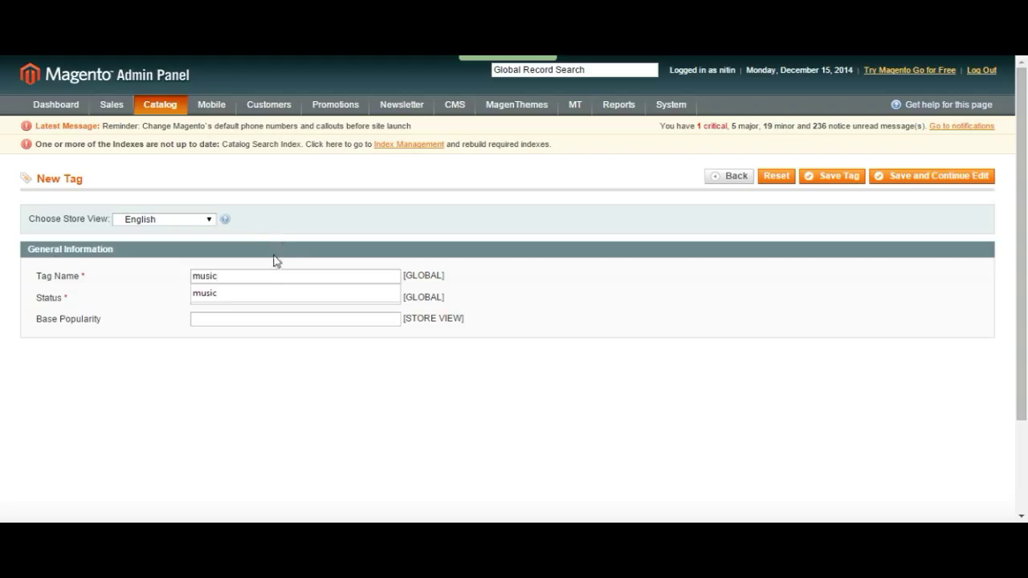
click(278, 261)
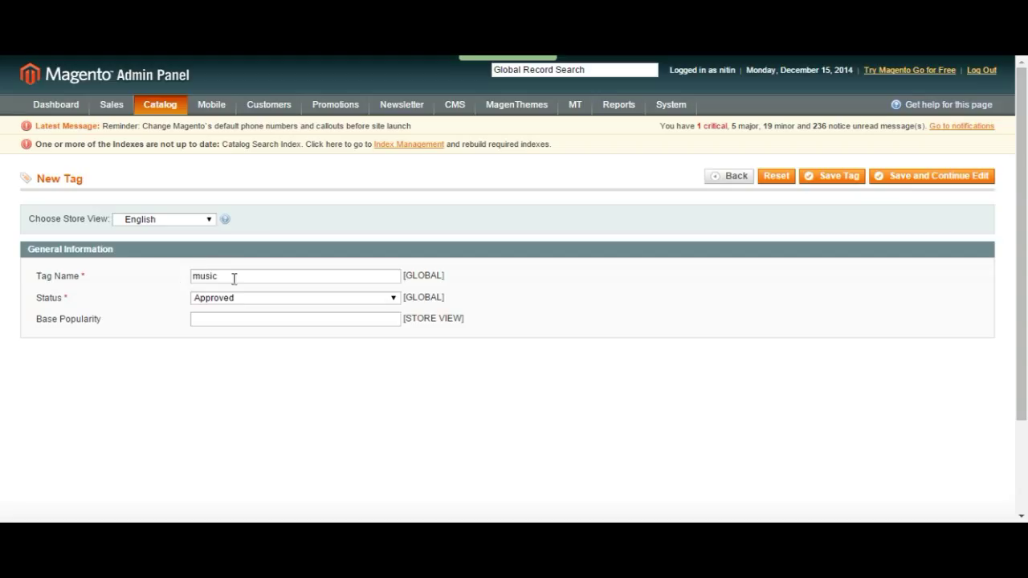
click(246, 301)
click(246, 301)
click(850, 180)
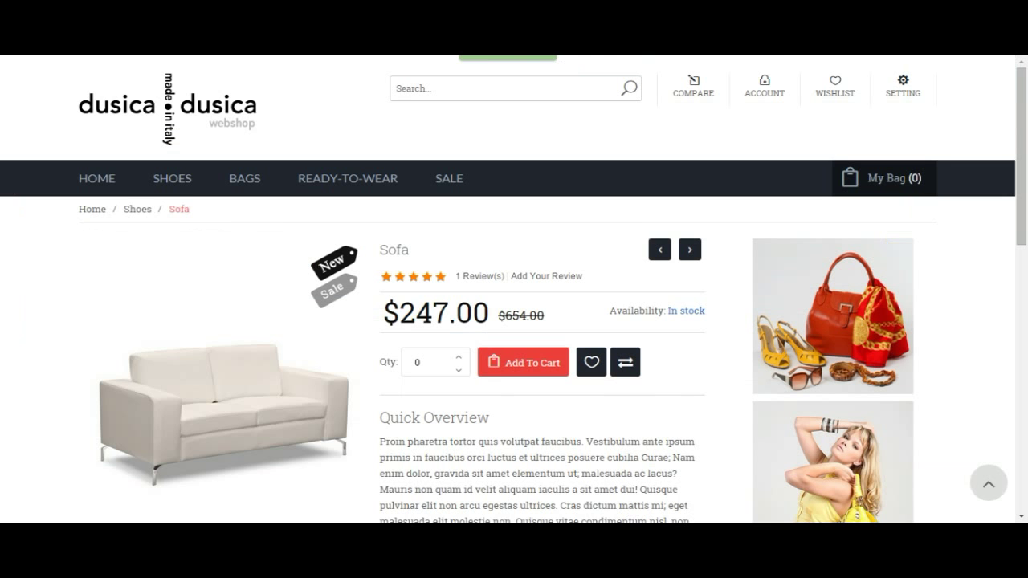
Step: Add the tag 'music' to the Sofa and check it appears in its Product Tags list
scroll(378, 277, down, 6)
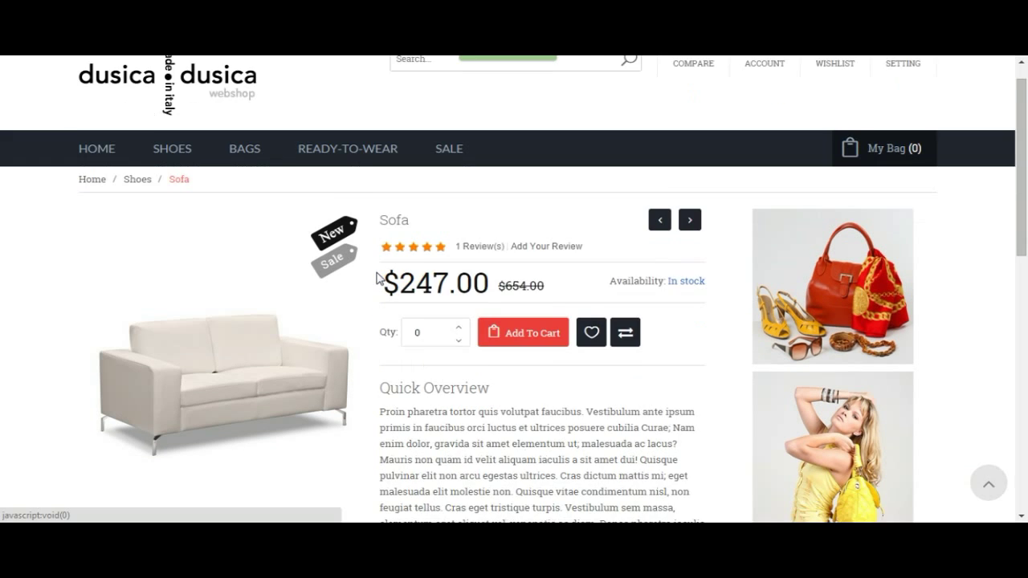
scroll(378, 277, down, 1)
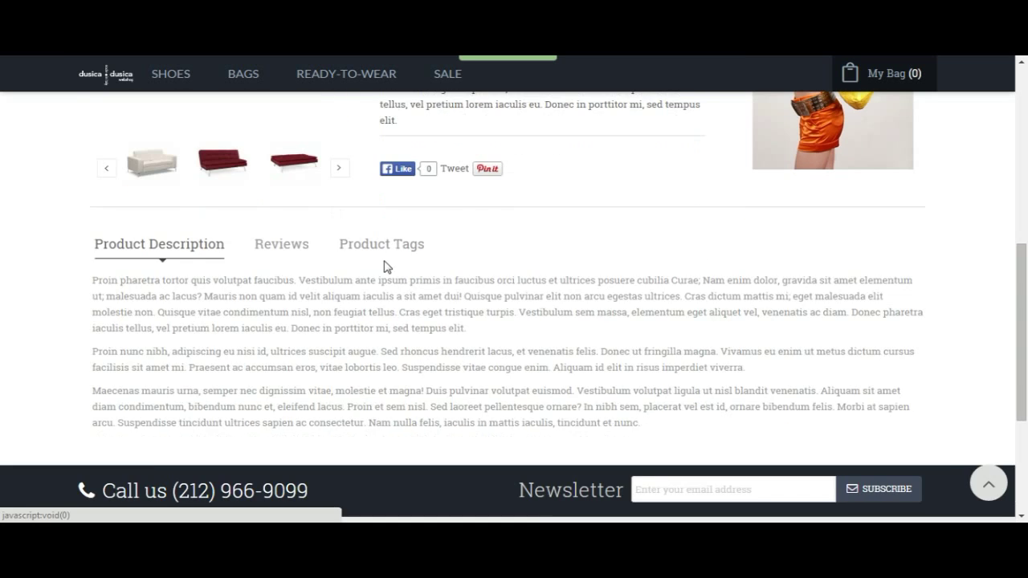
click(397, 245)
click(178, 368)
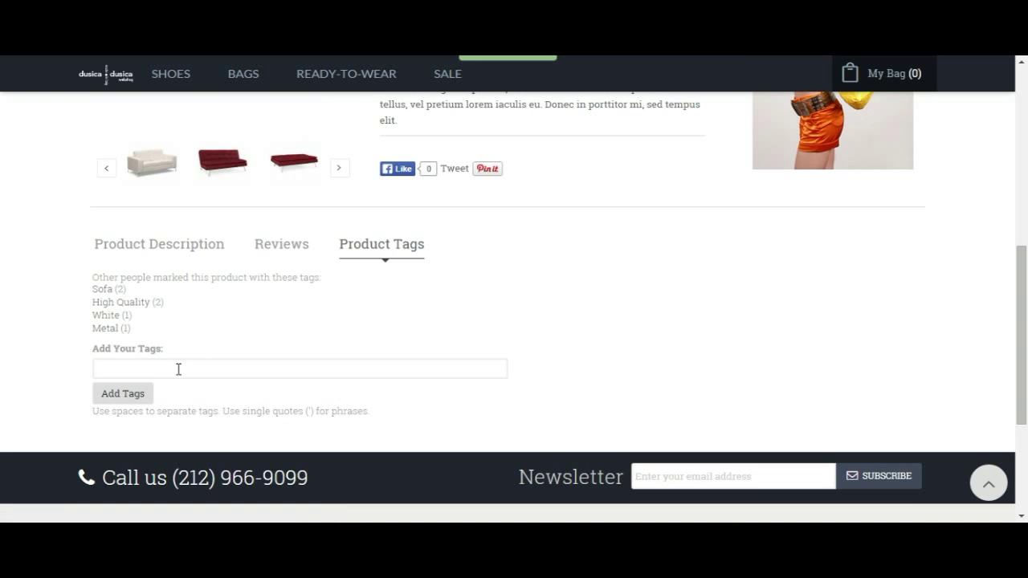
text(music)
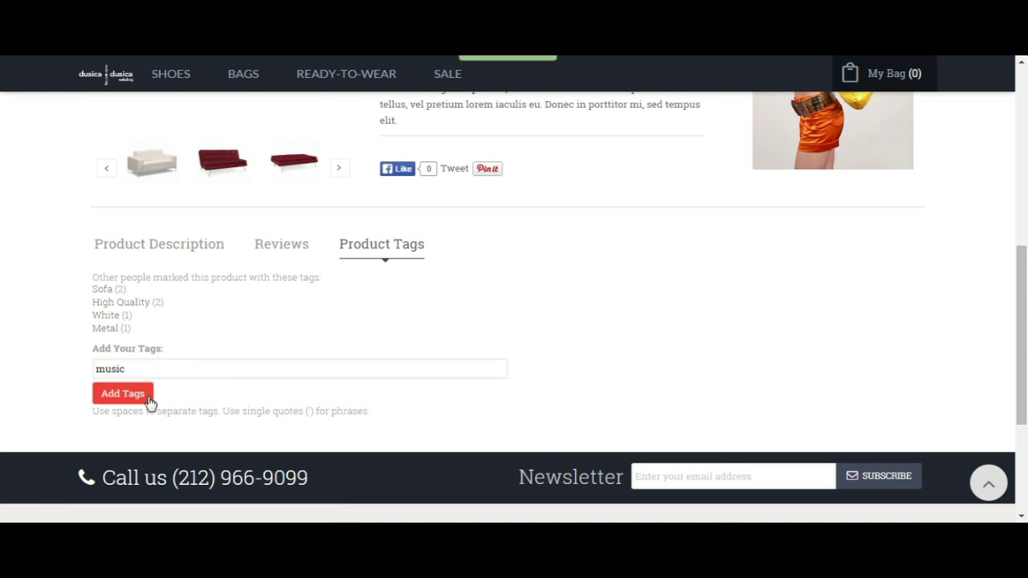
click(122, 394)
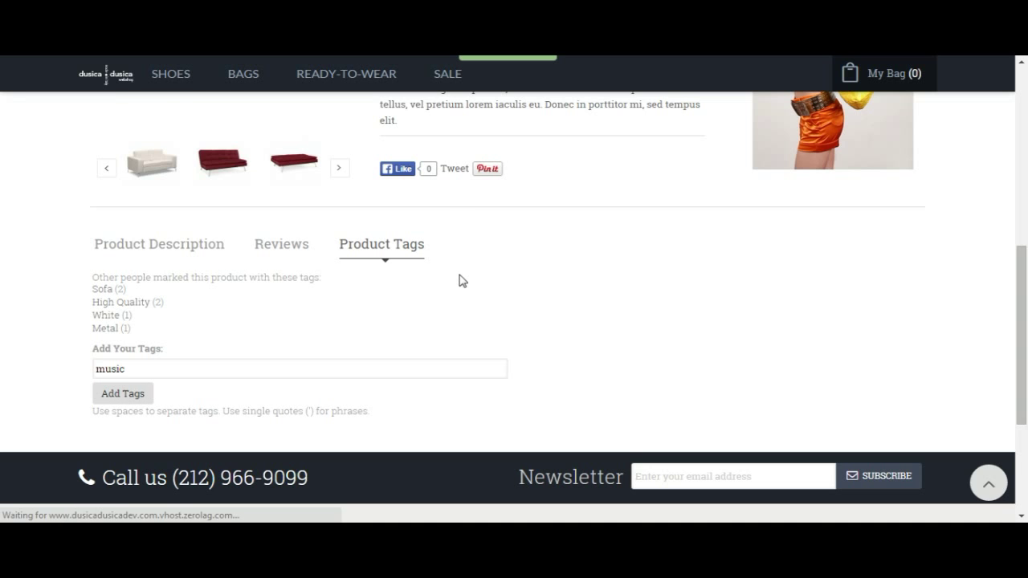
scroll(466, 268, down, 6)
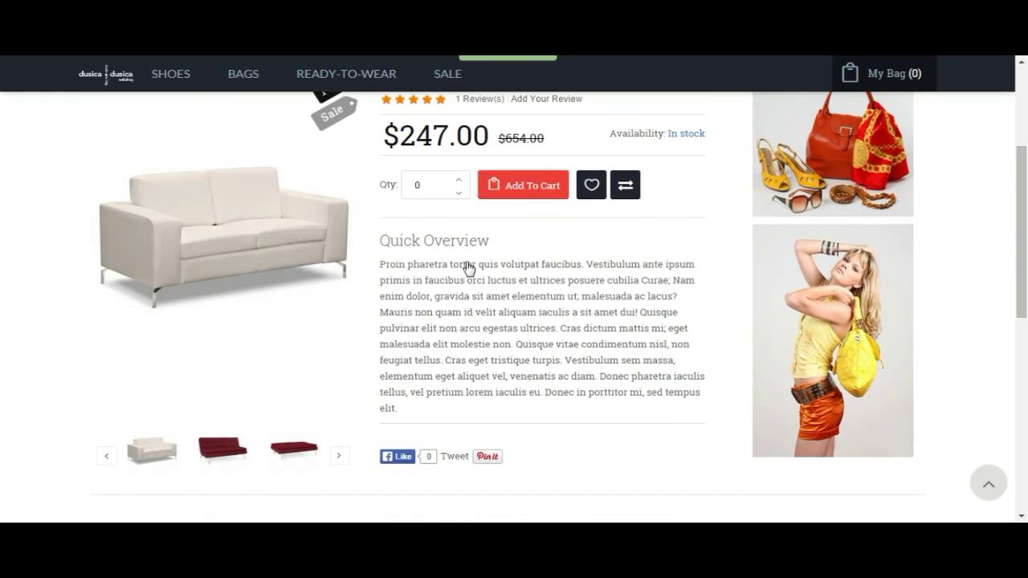
scroll(466, 263, down, 2)
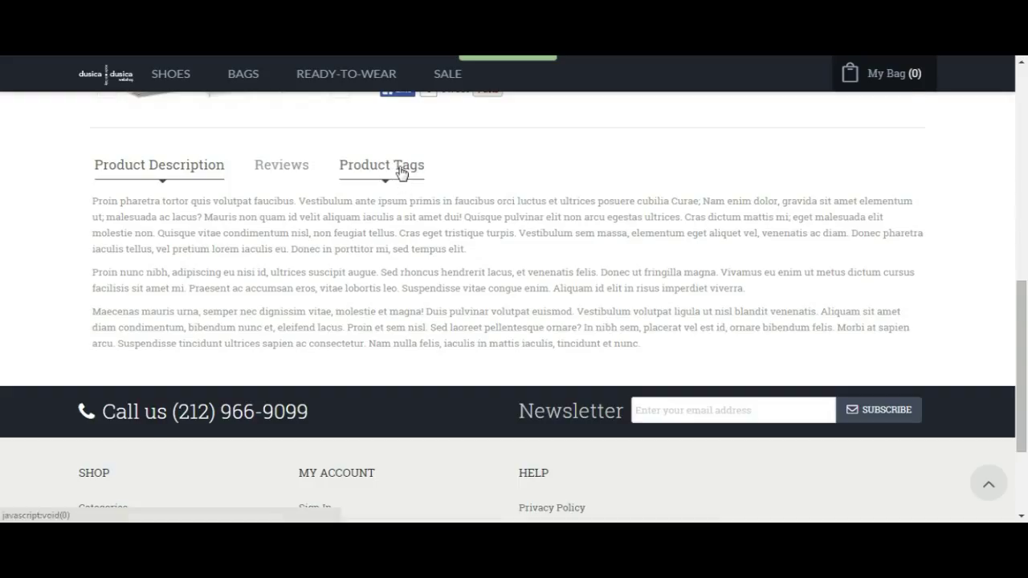
click(402, 172)
scroll(379, 232, up, 1)
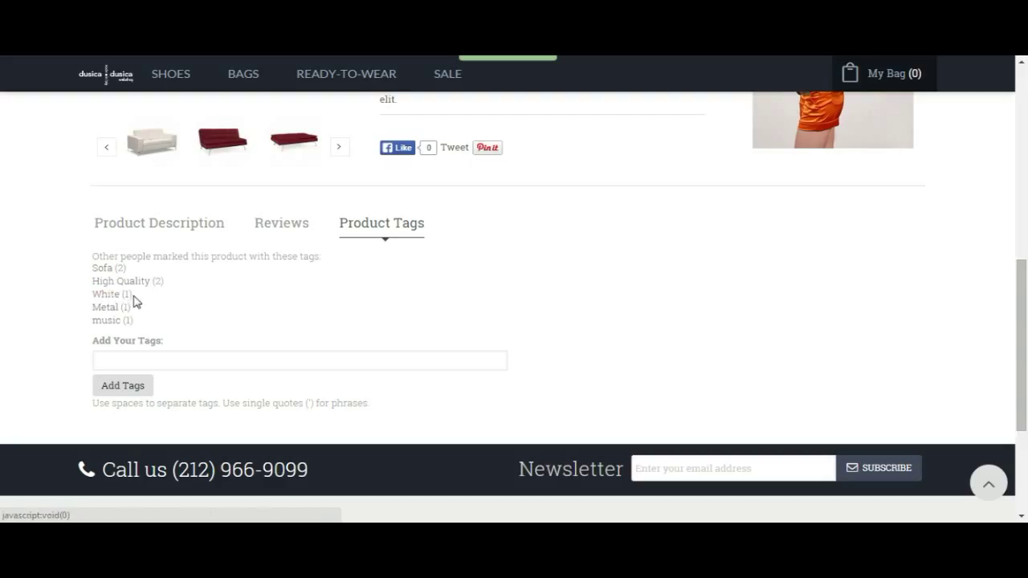
Step: Open the Sofa tag listing showing the Chair and Sofa products
drag(134, 302, 92, 296)
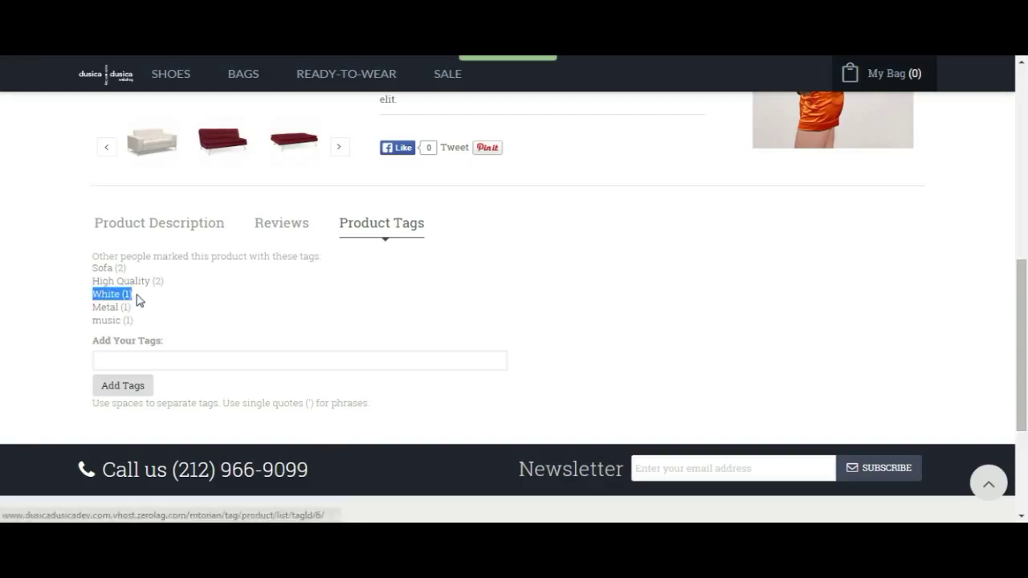
click(121, 304)
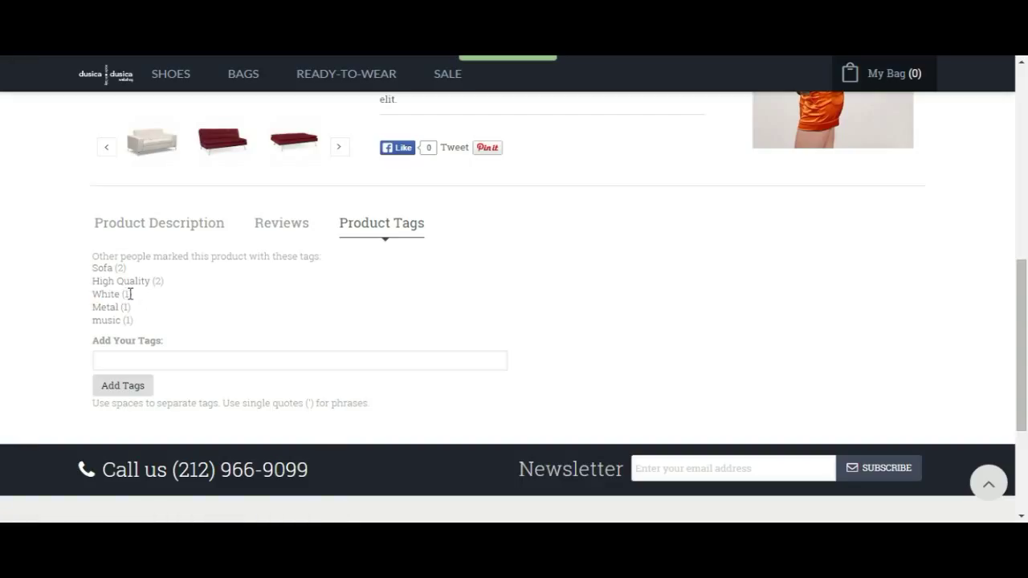
click(126, 295)
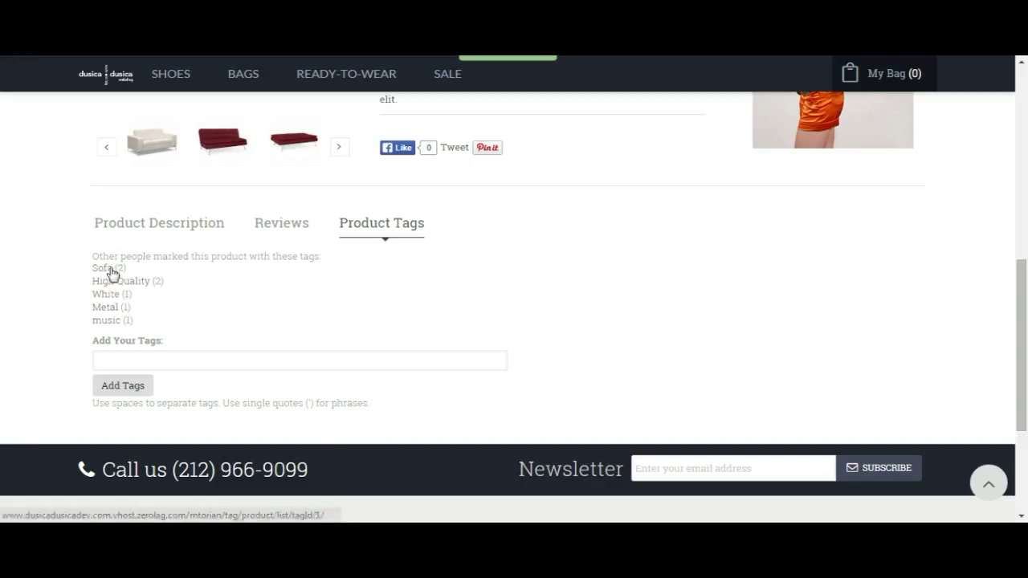
click(106, 270)
scroll(470, 320, down, 2)
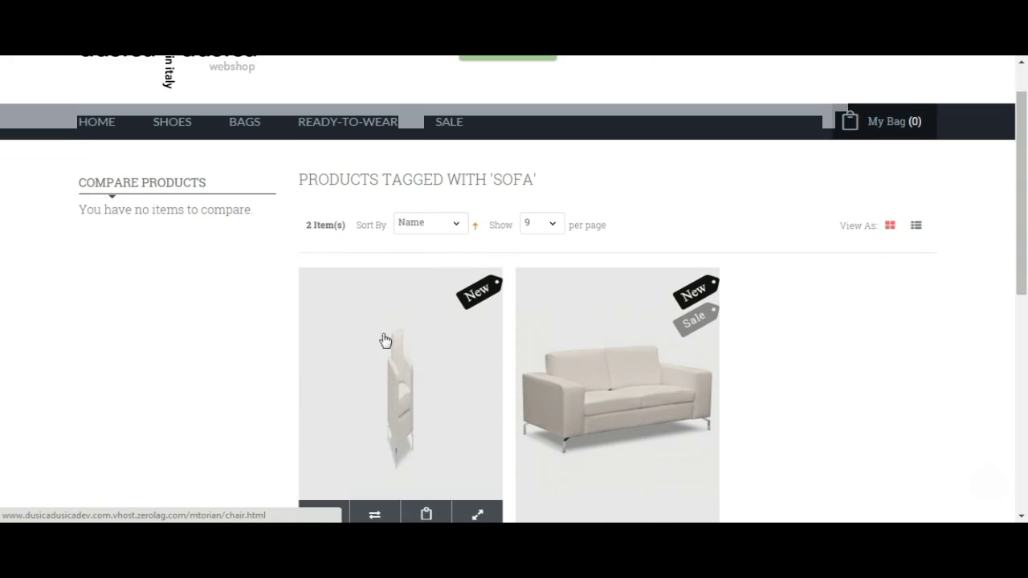
scroll(855, 306, down, 1)
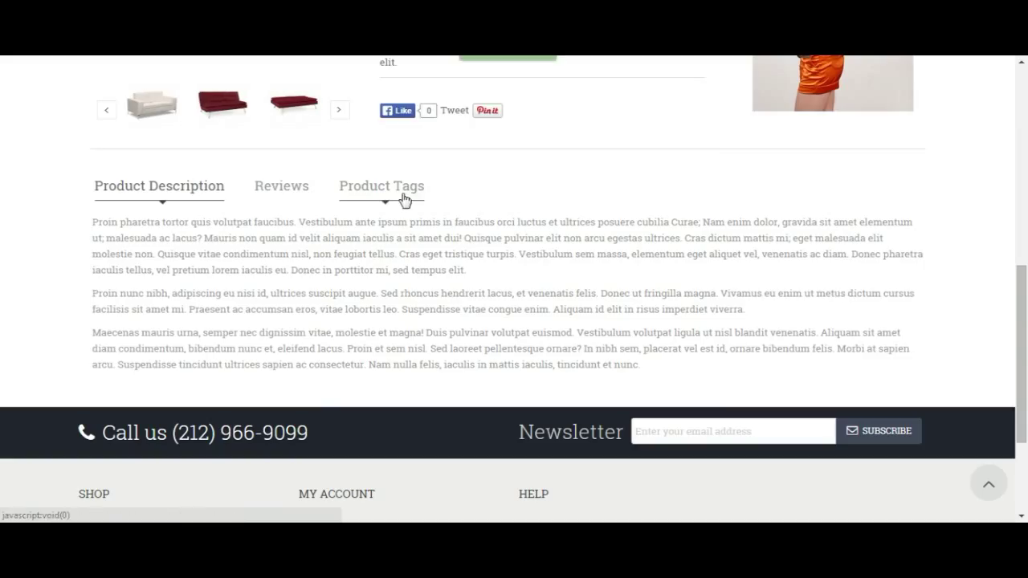
Step: Recheck the Sofa's Product Tags list for music and scroll back to the top
click(398, 200)
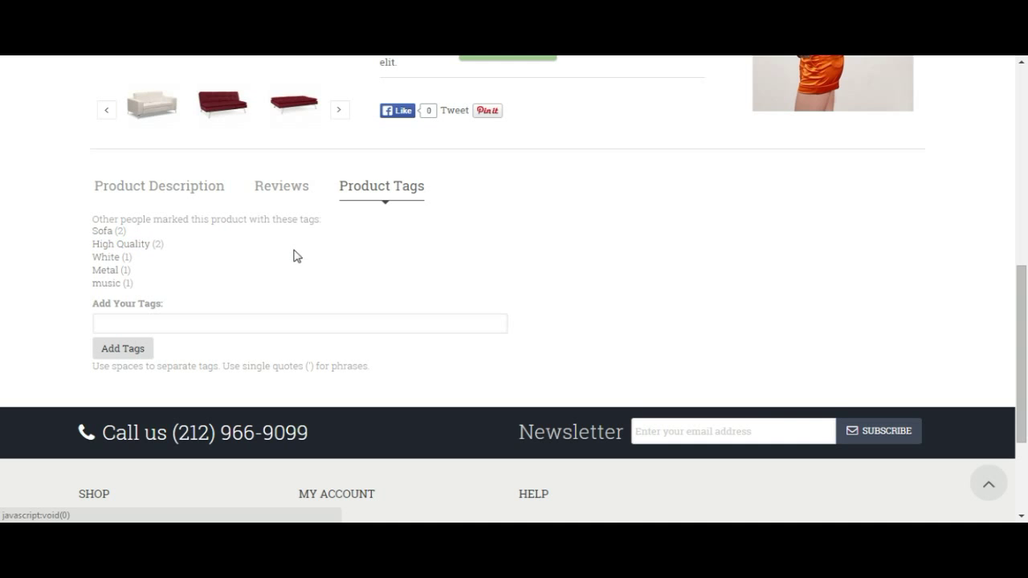
scroll(294, 256, up, 4)
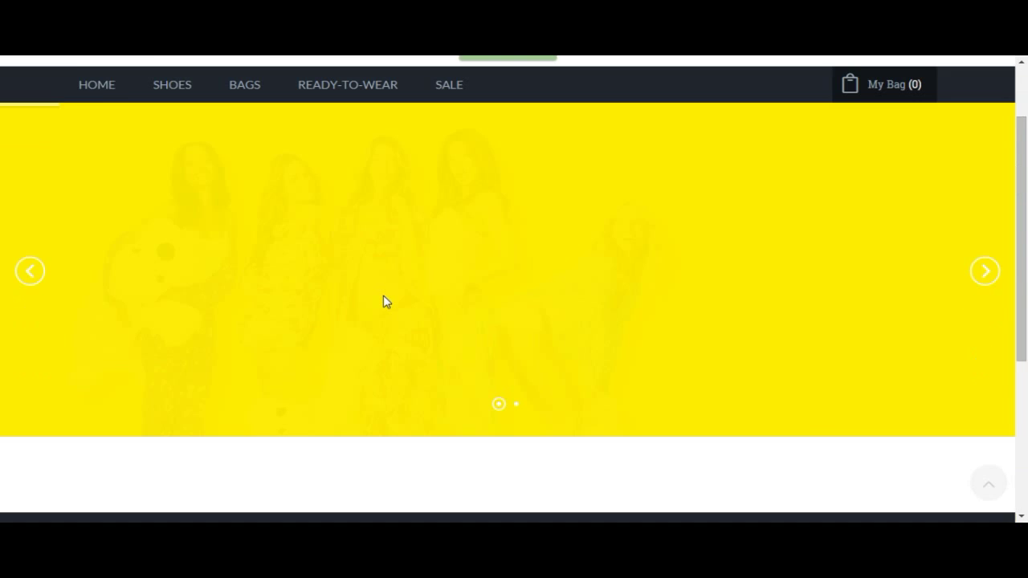
scroll(383, 302, up, 5)
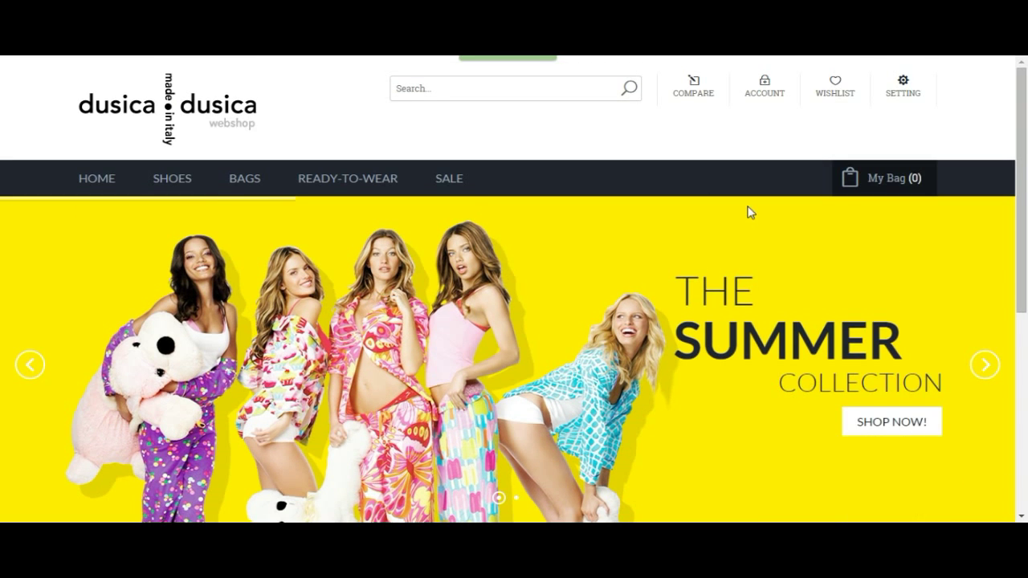
scroll(748, 211, down, 1)
scroll(748, 211, down, 2)
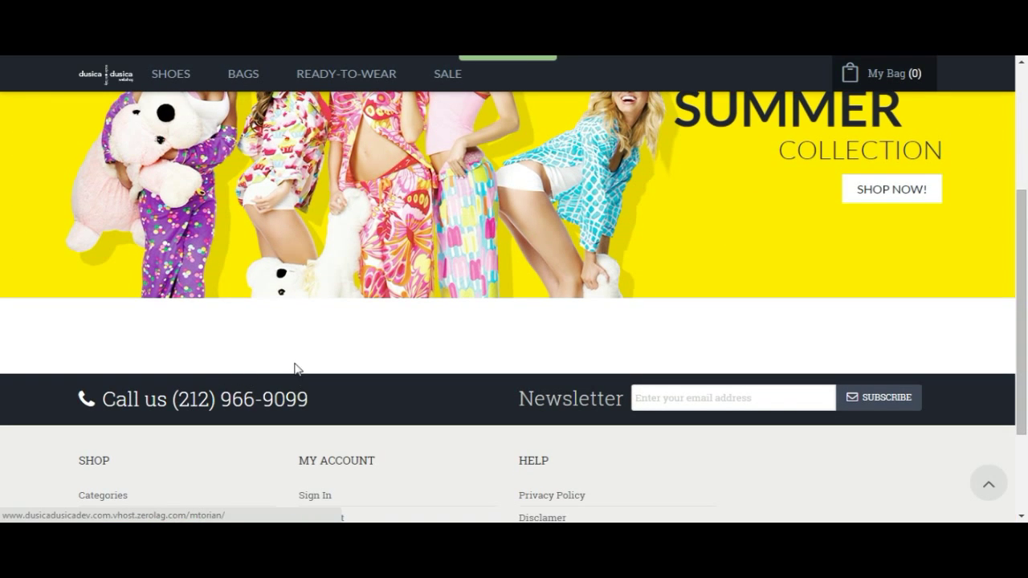
scroll(274, 356, up, 3)
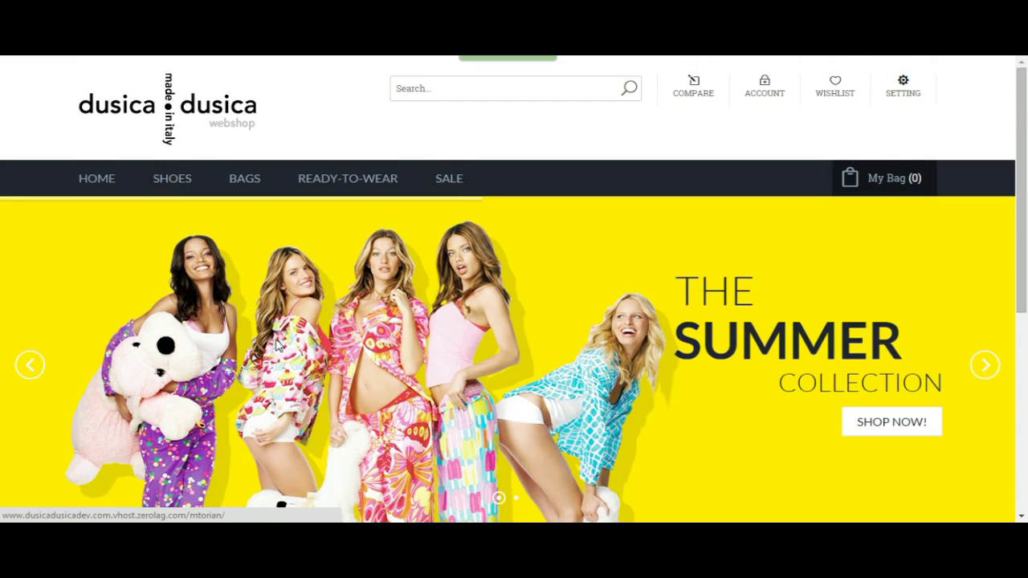
scroll(275, 344, down, 3)
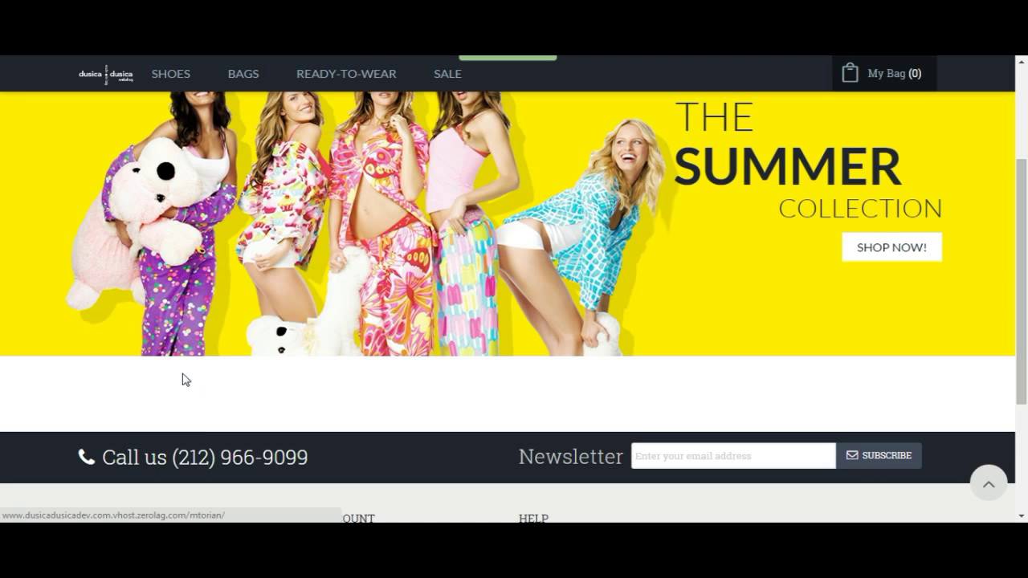
scroll(314, 388, up, 5)
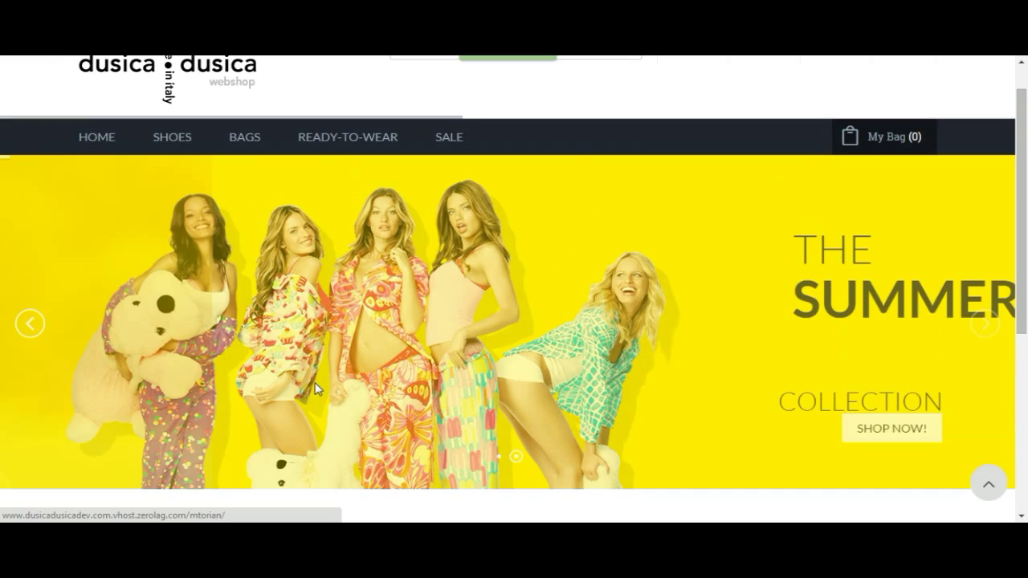